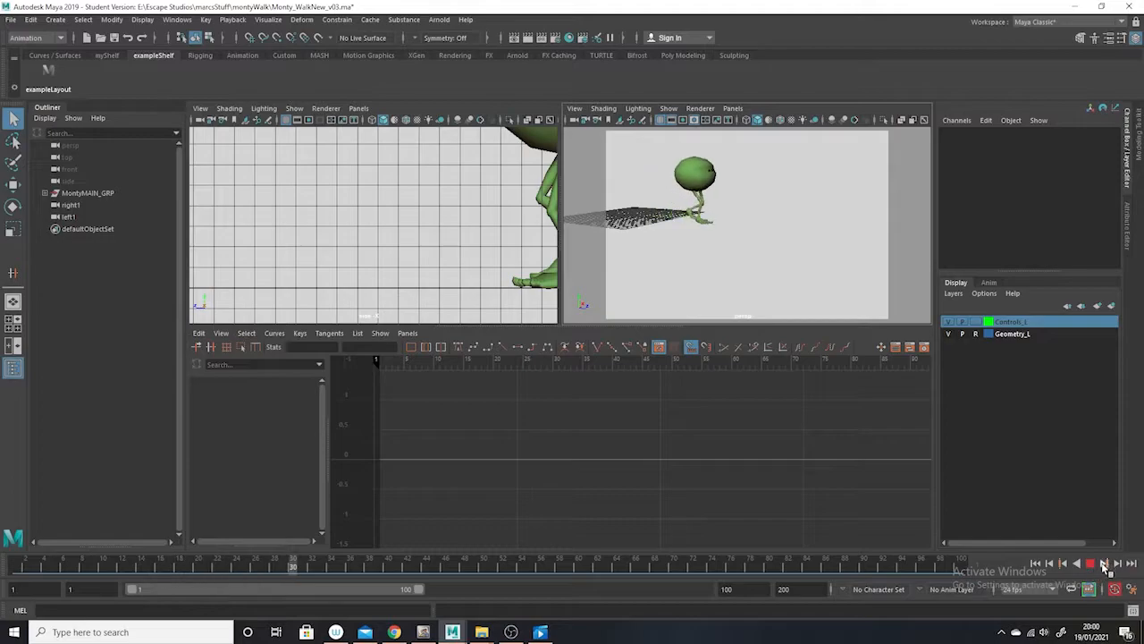
# Maximize the perspective view and play the walk animation from the start to review it
pyautogui.click(1091, 563)
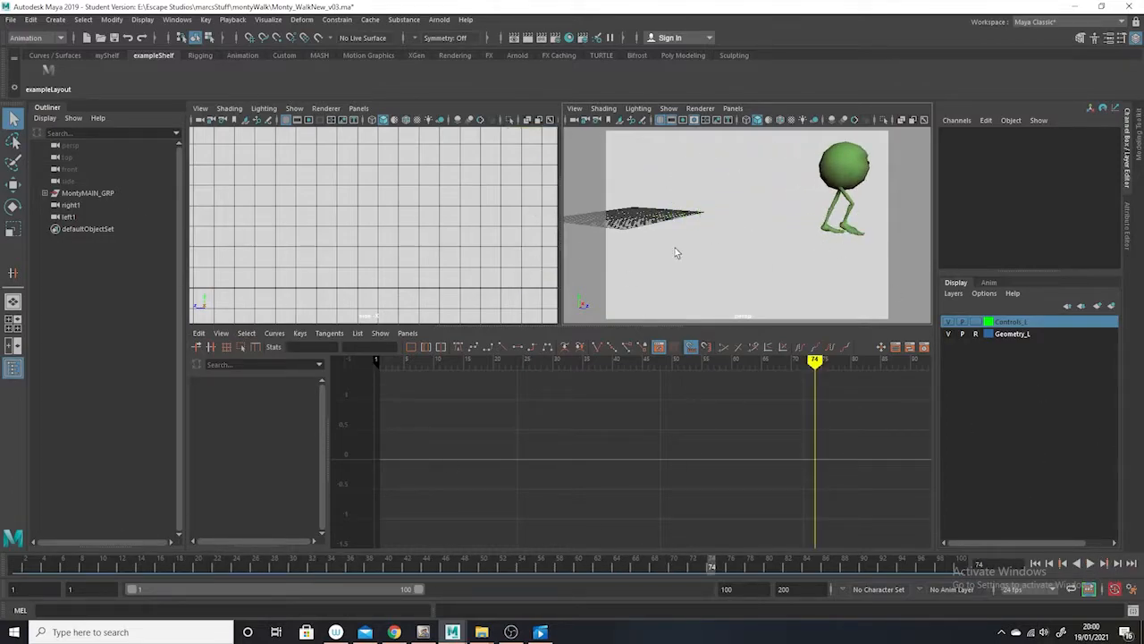
pyautogui.press('space')
pyautogui.click(20, 565)
pyautogui.hotkey('alt', 'v')
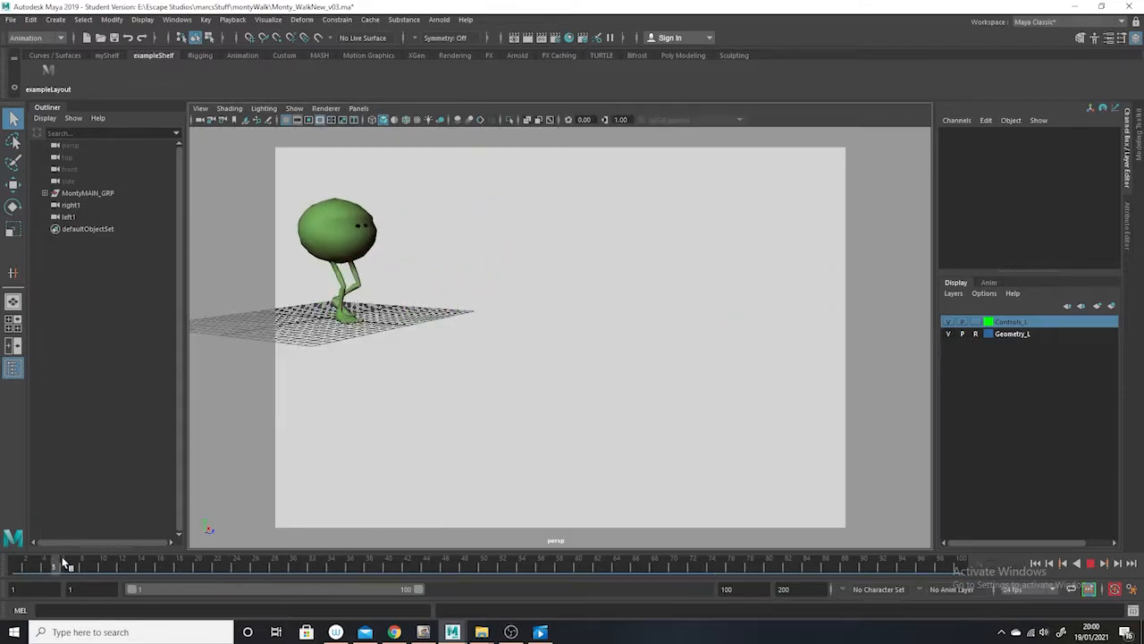
pyautogui.moveTo(407, 561); pyautogui.dragTo(3, 528)
pyautogui.click(1090, 565)
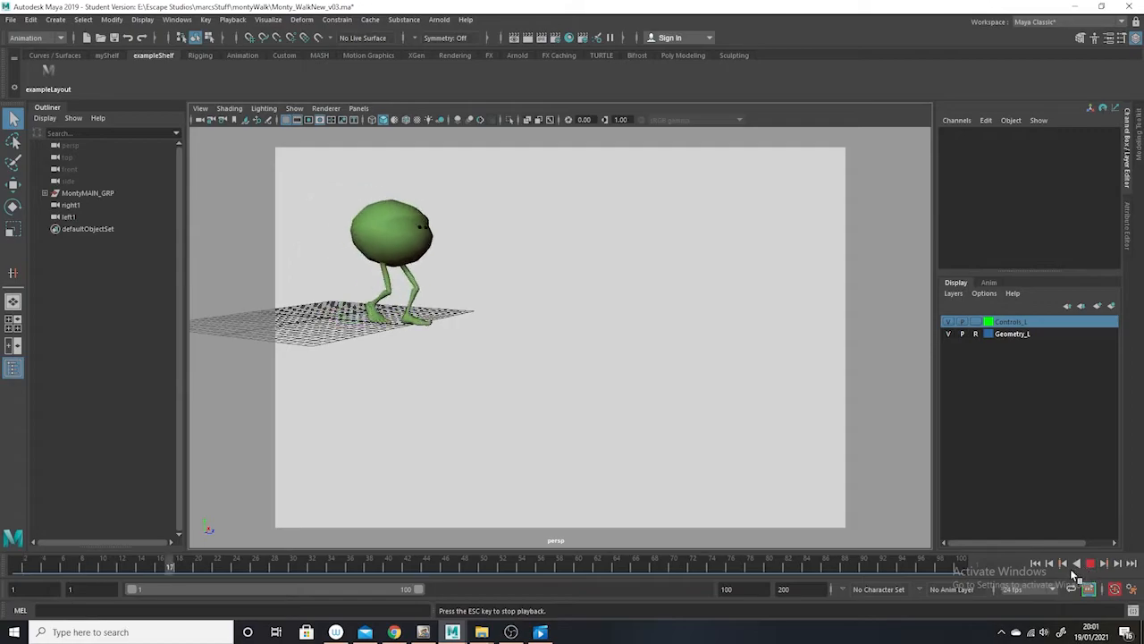
pyautogui.press('Escape')
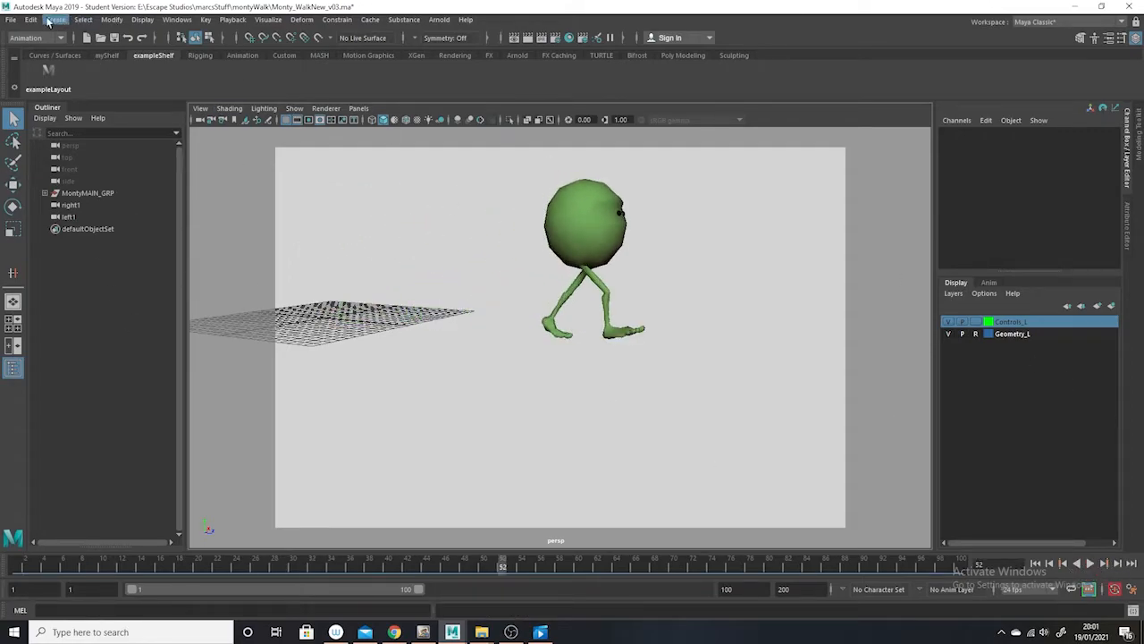
# Import the Monty_v03.ma scene from the monty_Run folder inside Locomotion\Runs
pyautogui.click(10, 19)
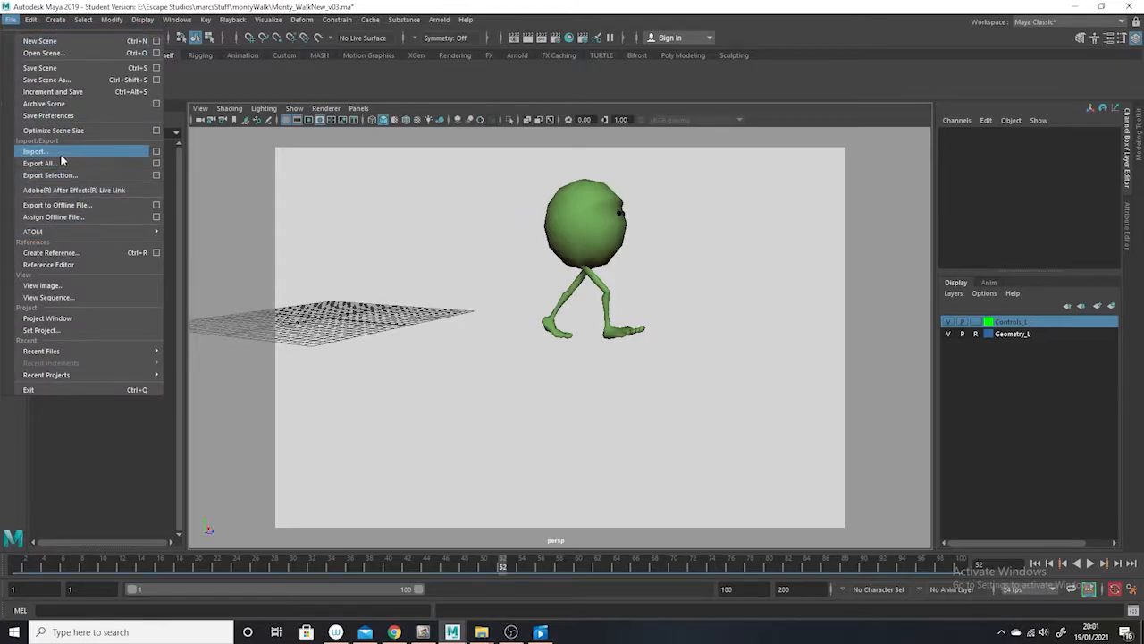
pyautogui.click(37, 151)
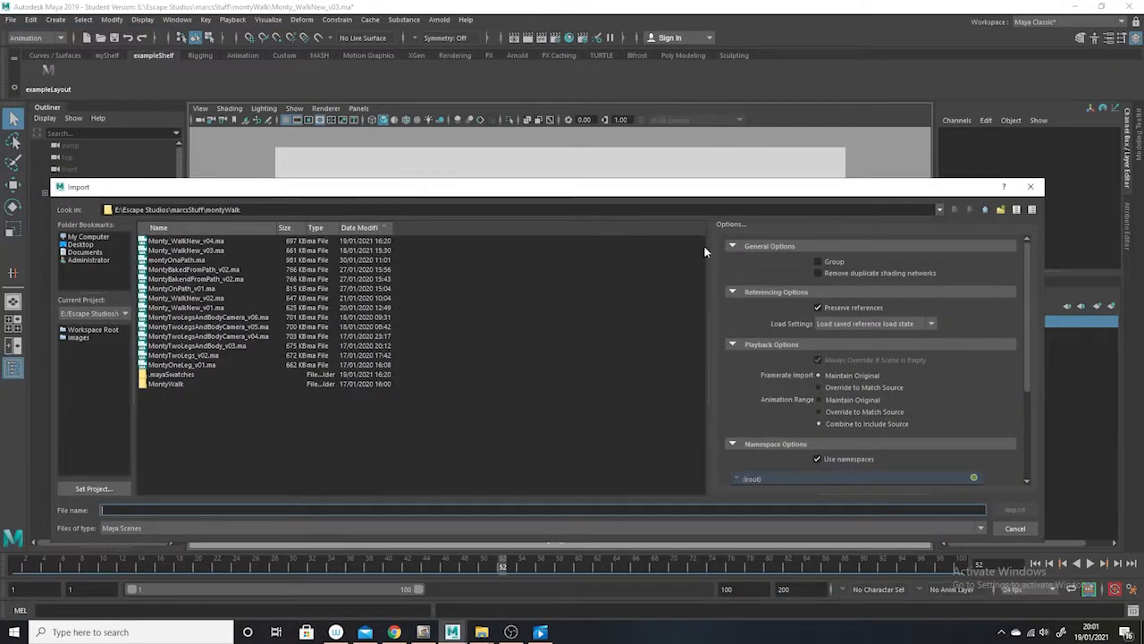
pyautogui.click(985, 209)
pyautogui.doubleClick(166, 326)
pyautogui.doubleClick(164, 251)
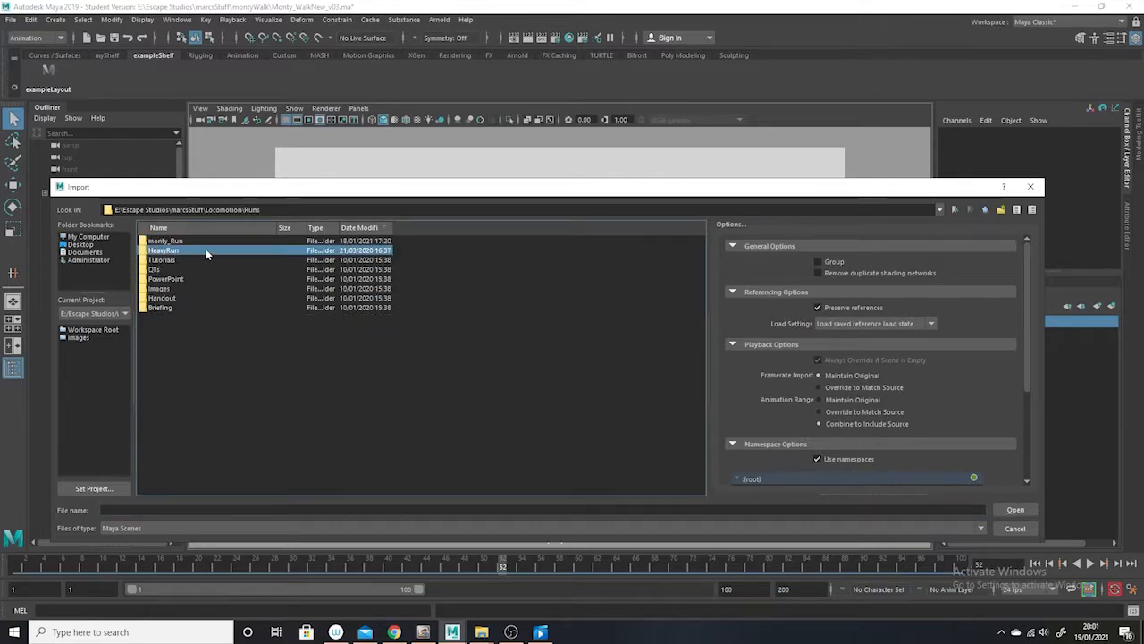
pyautogui.click(178, 242)
pyautogui.doubleClick(178, 244)
pyautogui.click(183, 243)
pyautogui.click(1016, 511)
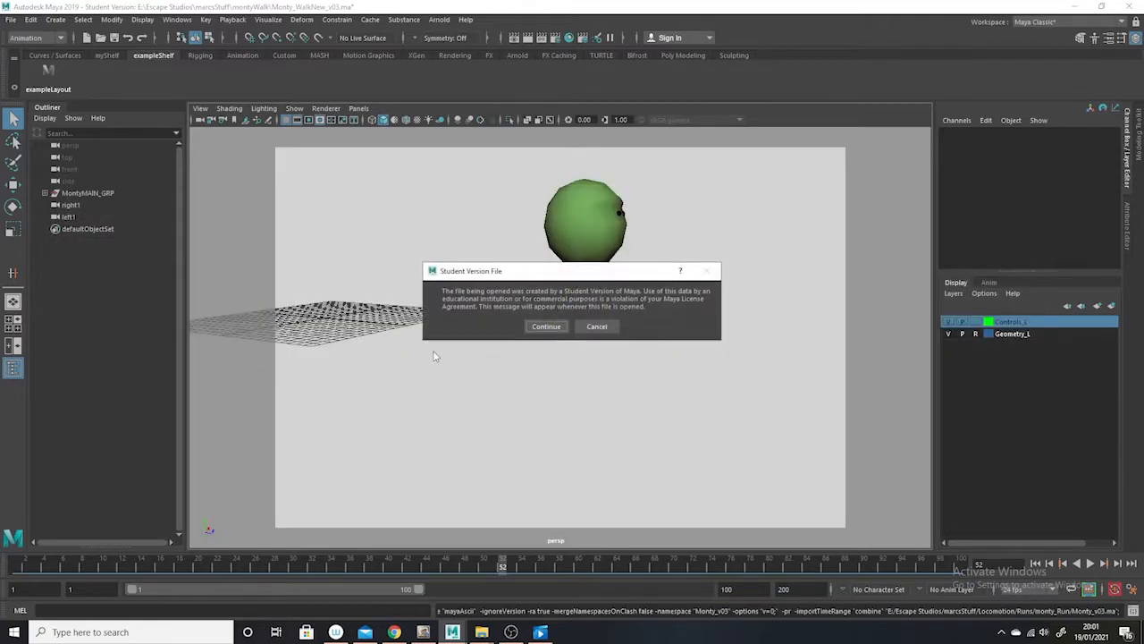
pyautogui.click(542, 325)
pyautogui.click(569, 351)
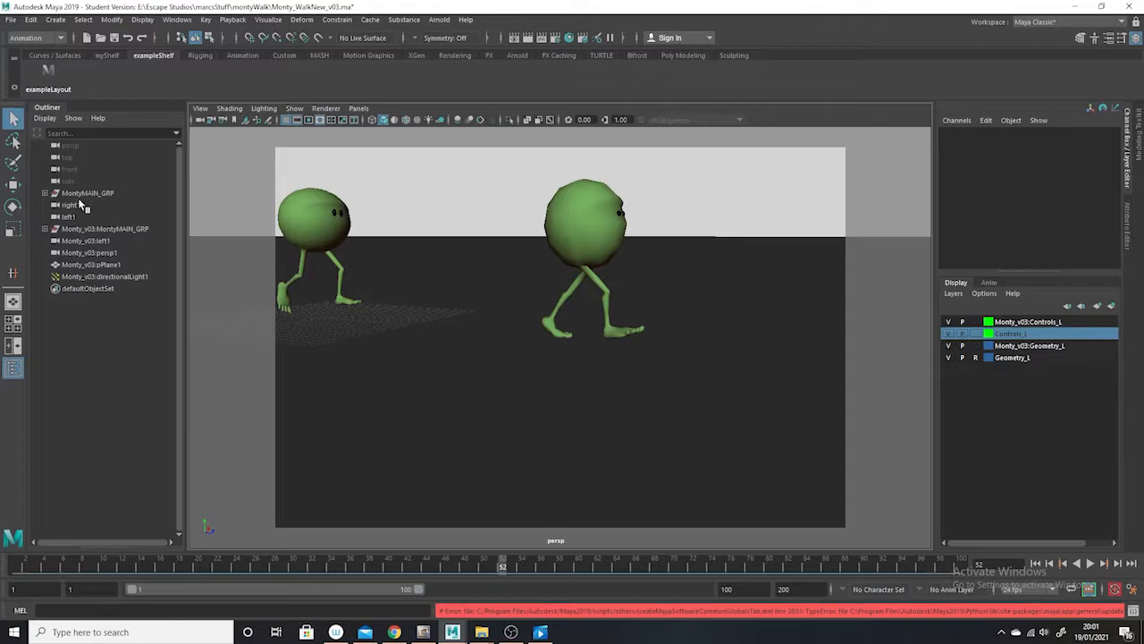
# Select the imported Monty_v03:MontyMAIN_GRP group and show NURBS curves in the perspective view
pyautogui.click(107, 228)
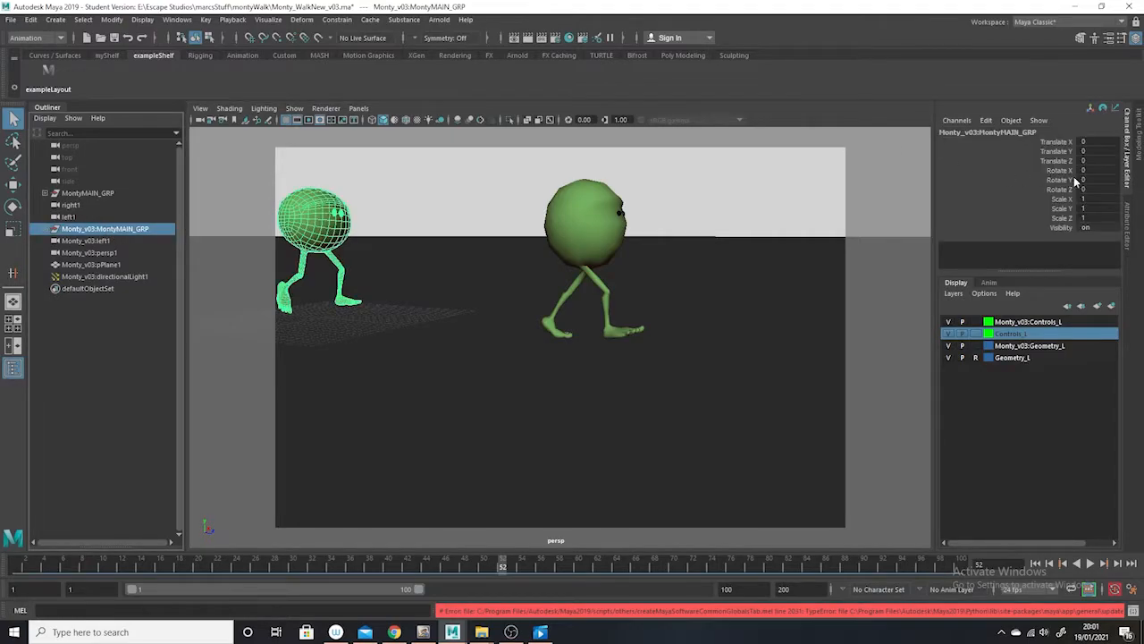
pyautogui.click(294, 109)
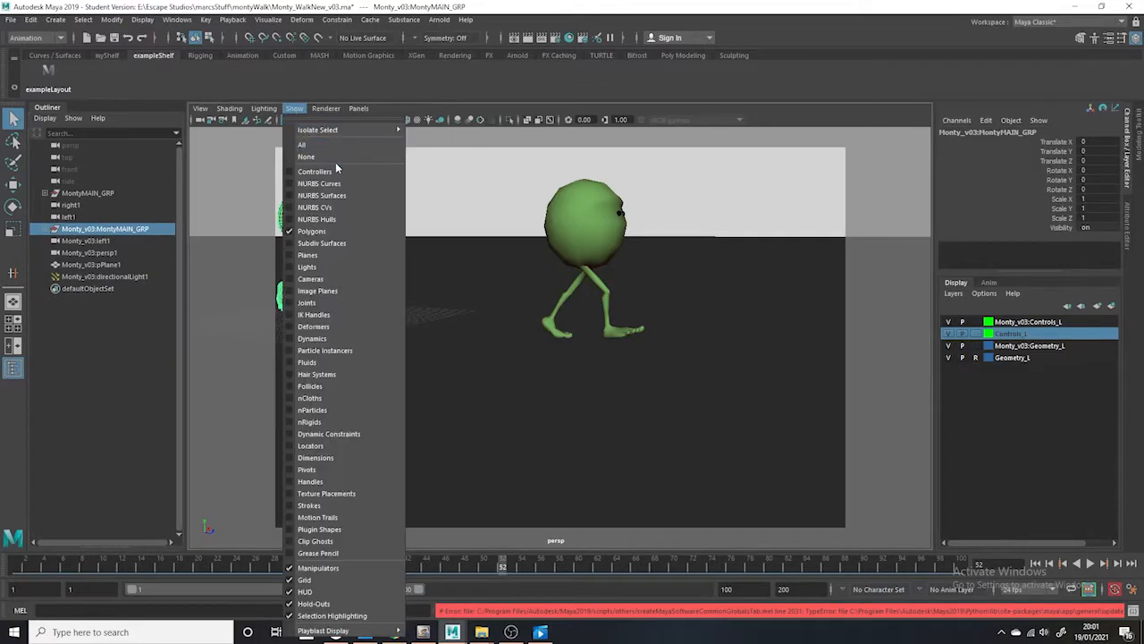
pyautogui.click(337, 186)
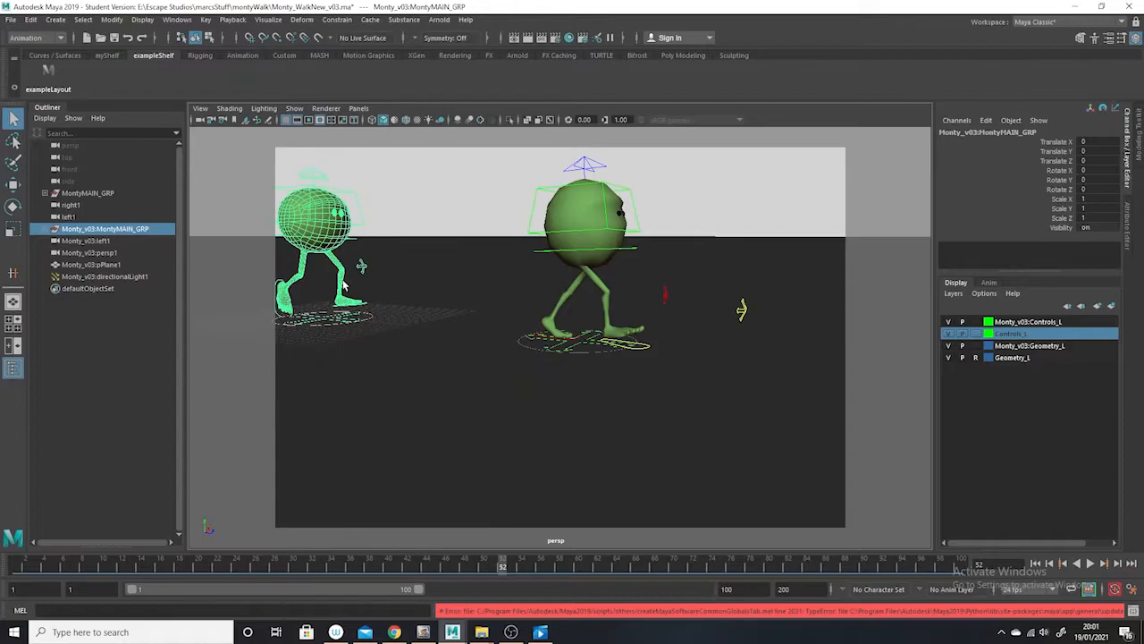
# Unmute the Translate Z channel on the imported character's placementNode_CTRL
pyautogui.click(338, 326)
pyautogui.click(1063, 162)
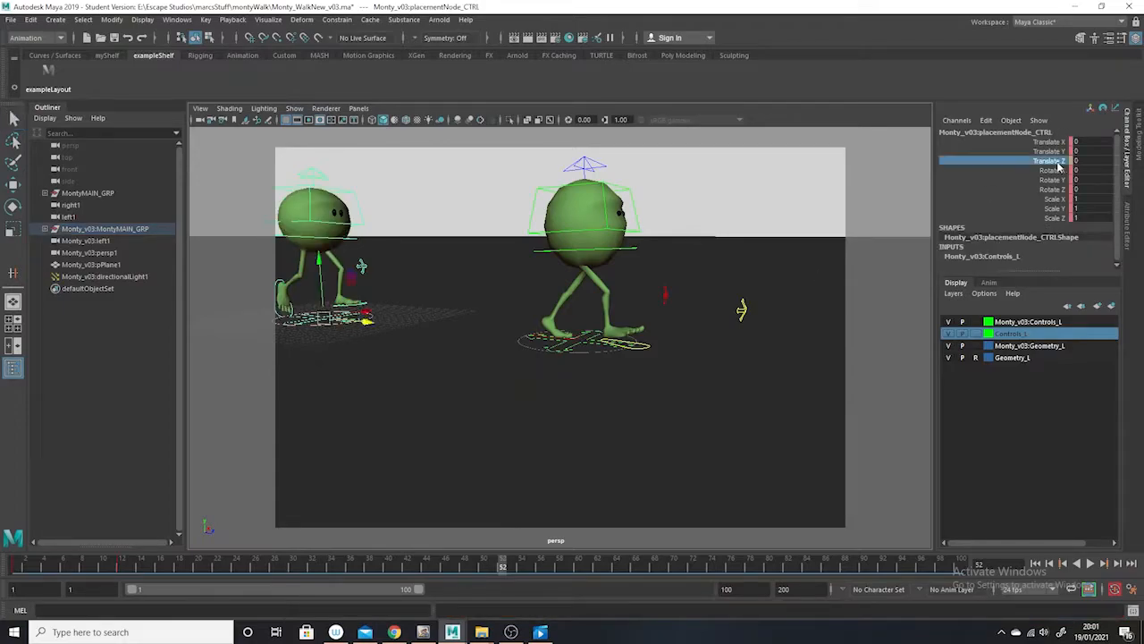
pyautogui.rightClick(1060, 167)
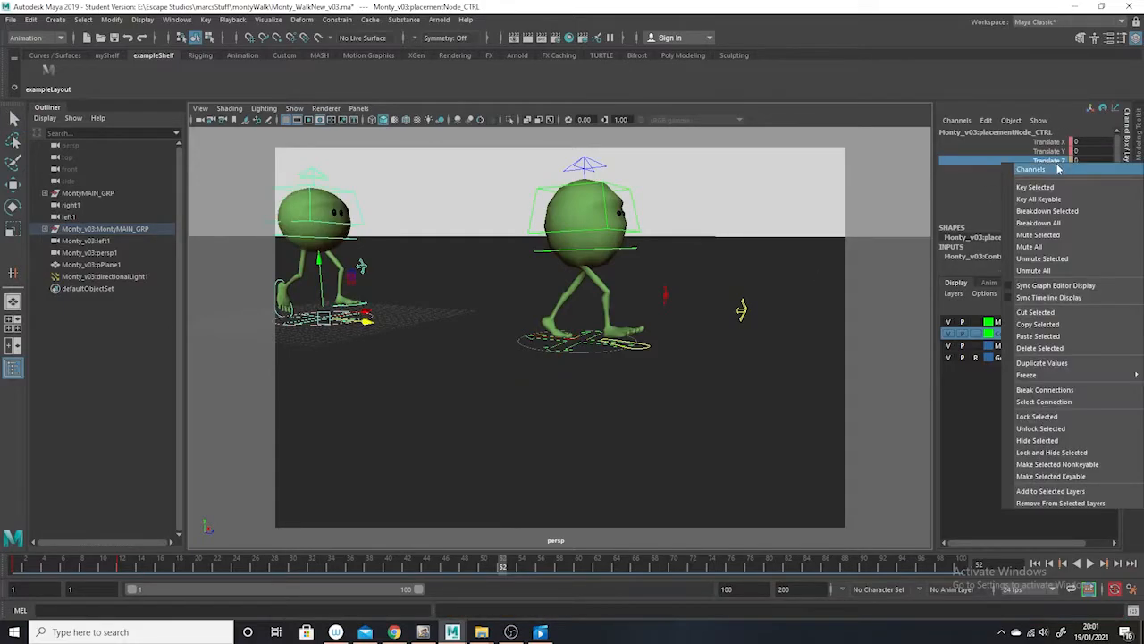
pyautogui.click(1061, 259)
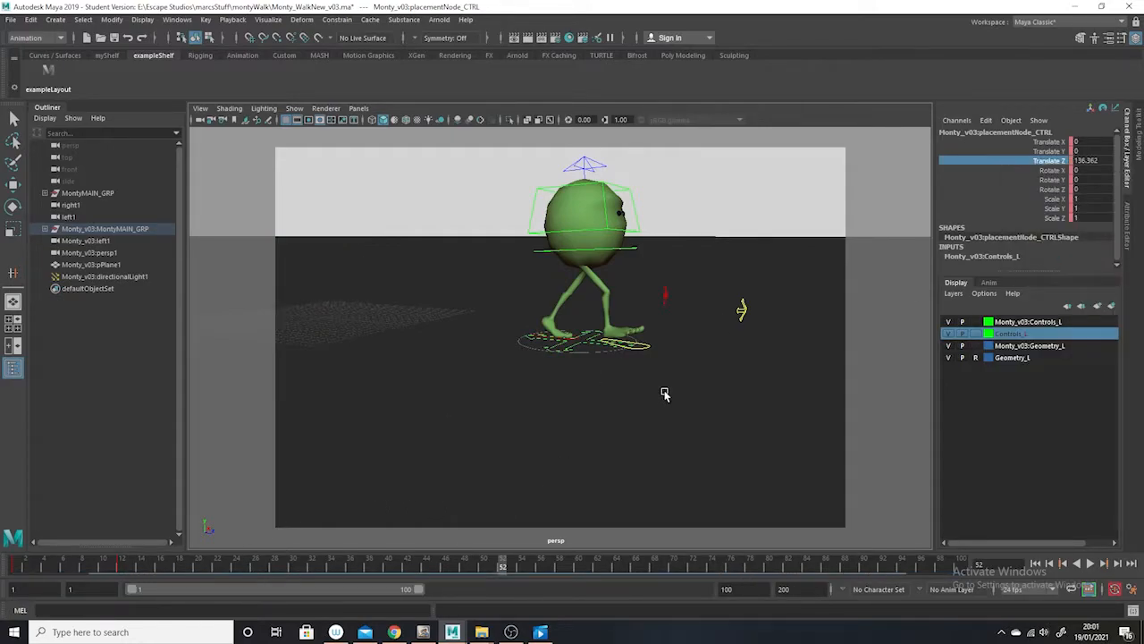
# Play and scrub the timeline from frame 1 to compare the walking and running characters side by side
pyautogui.keyDown('alt'); pyautogui.moveTo(664, 391); pyautogui.dragTo(589, 408, button='right'); pyautogui.keyUp('alt')
pyautogui.hotkey('alt', 'v')
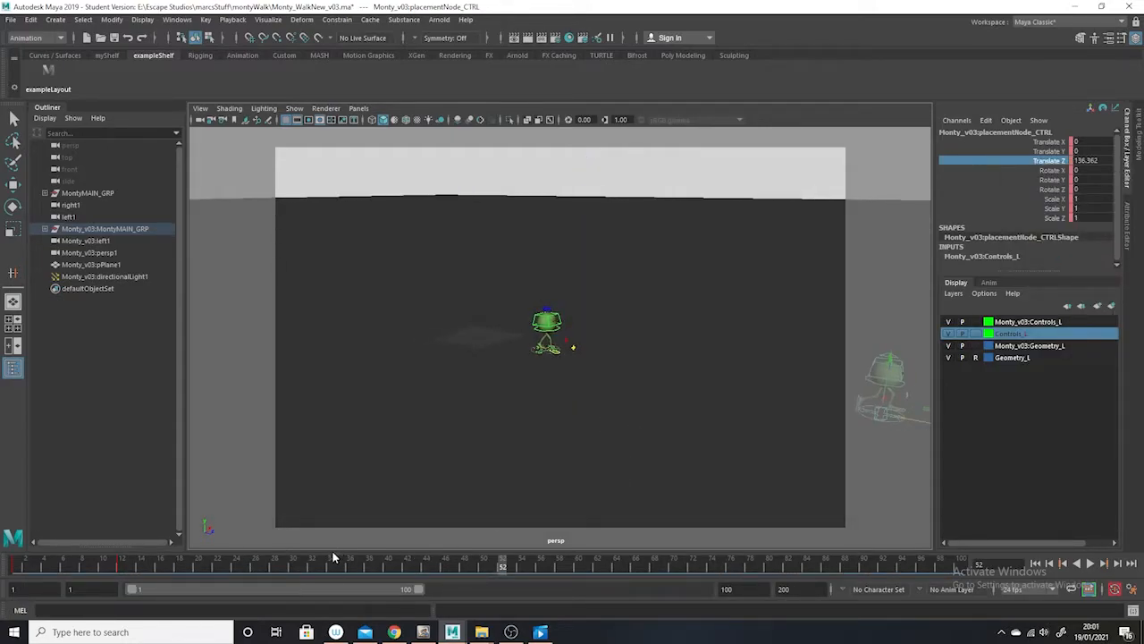
pyautogui.hotkey('alt', 'v')
pyautogui.moveTo(32, 573); pyautogui.dragTo(17, 576)
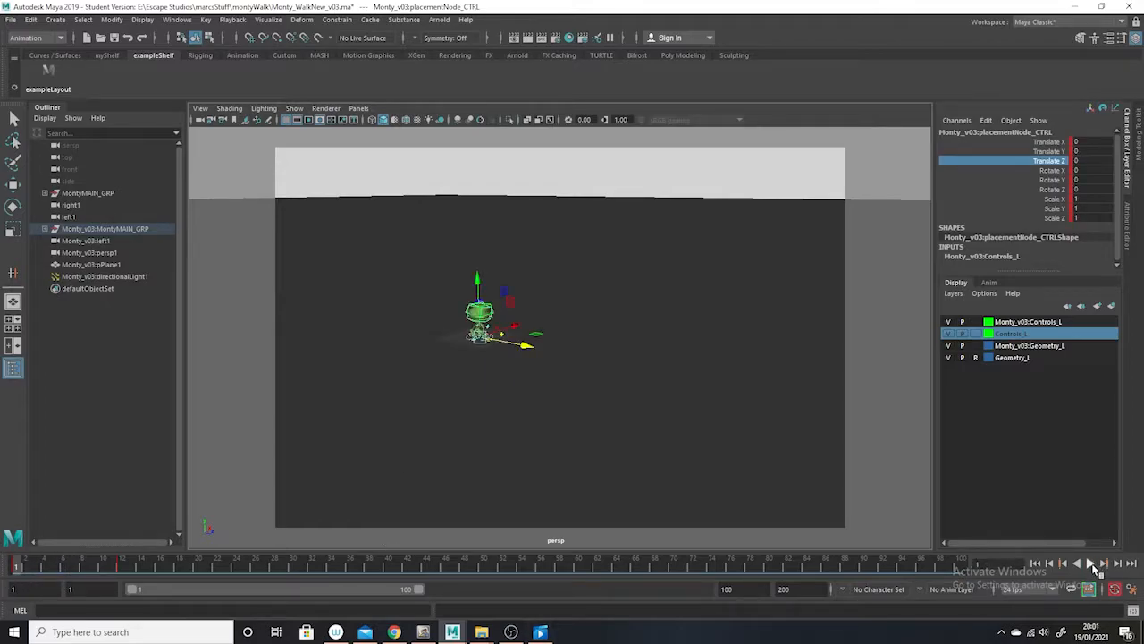
pyautogui.click(1091, 564)
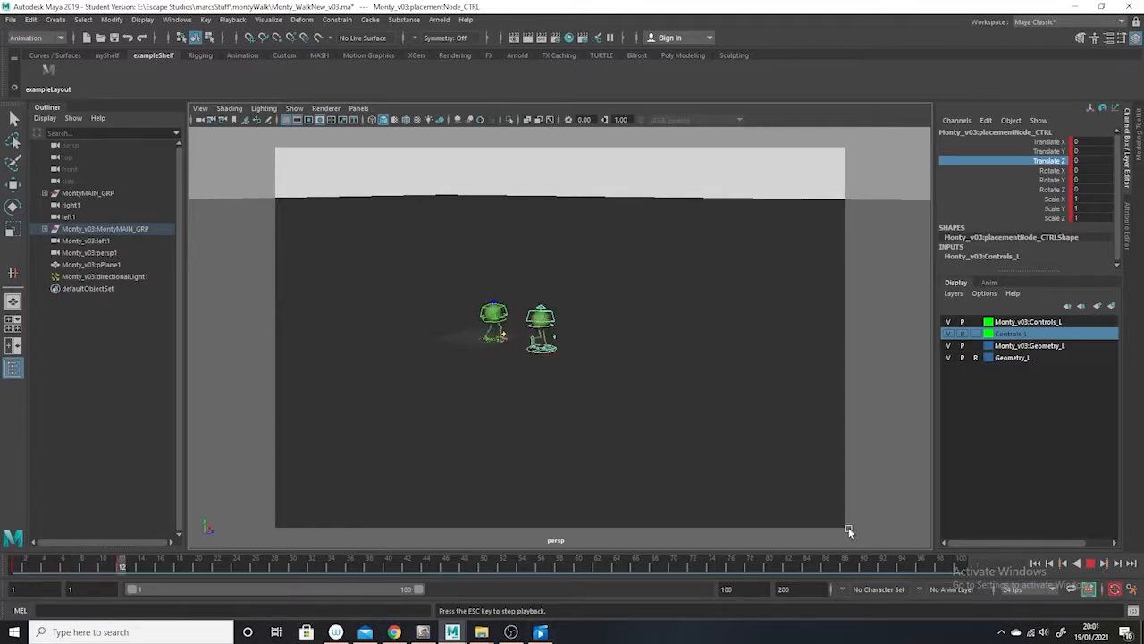
pyautogui.click(1095, 565)
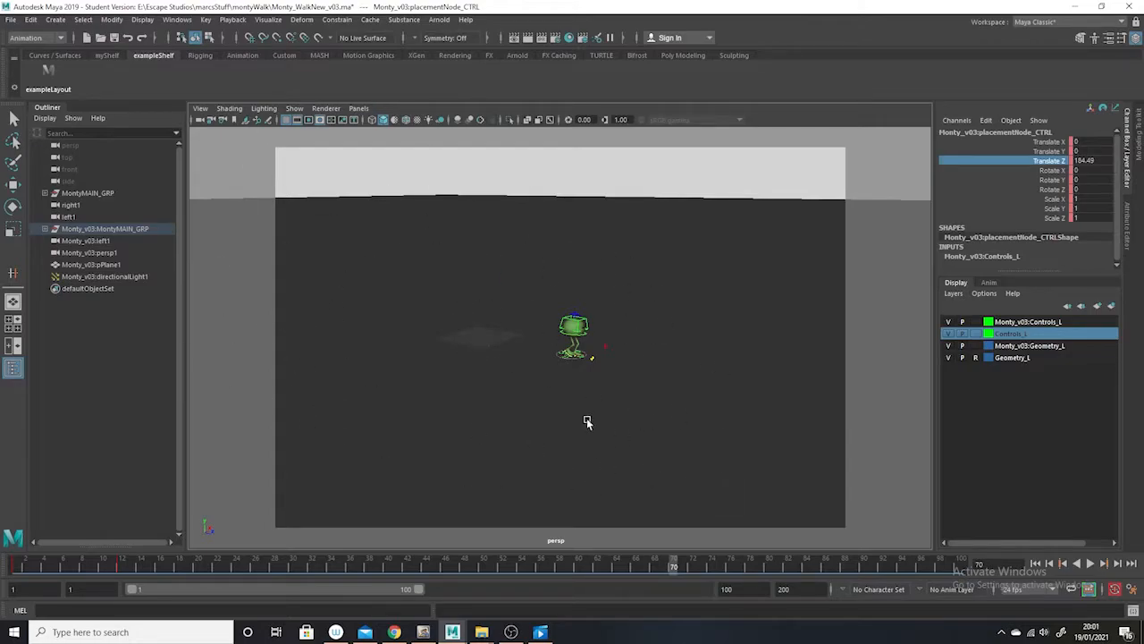
pyautogui.click(21, 563)
pyautogui.hotkey('alt', 'v')
pyautogui.moveTo(40, 546); pyautogui.dragTo(292, 581)
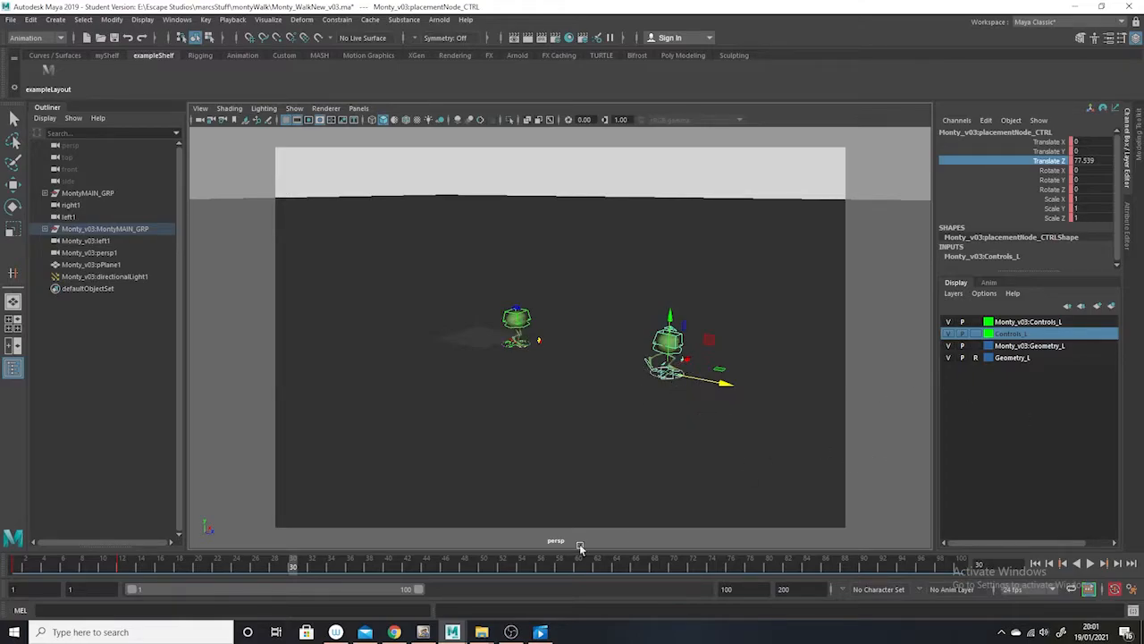
pyautogui.moveTo(41, 569); pyautogui.dragTo(6, 568)
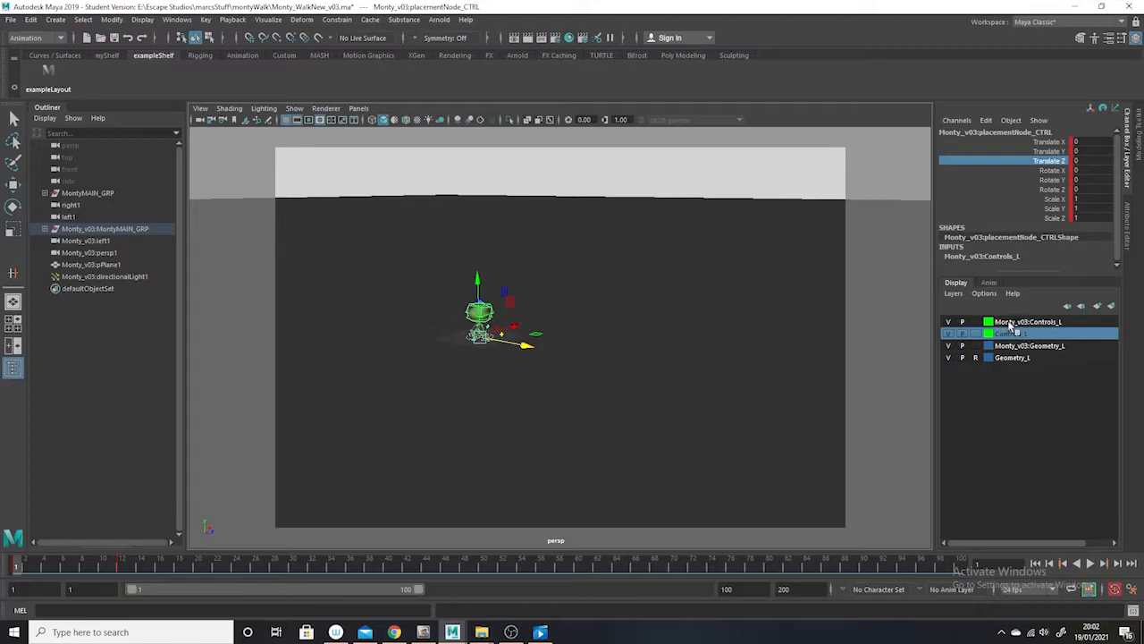
# Delete all the display layers: Monty_v03:Controls_L, Controls_L, Monty_v03:Geometry_L and Geometry_L
pyautogui.click(1014, 324)
pyautogui.rightClick(1010, 326)
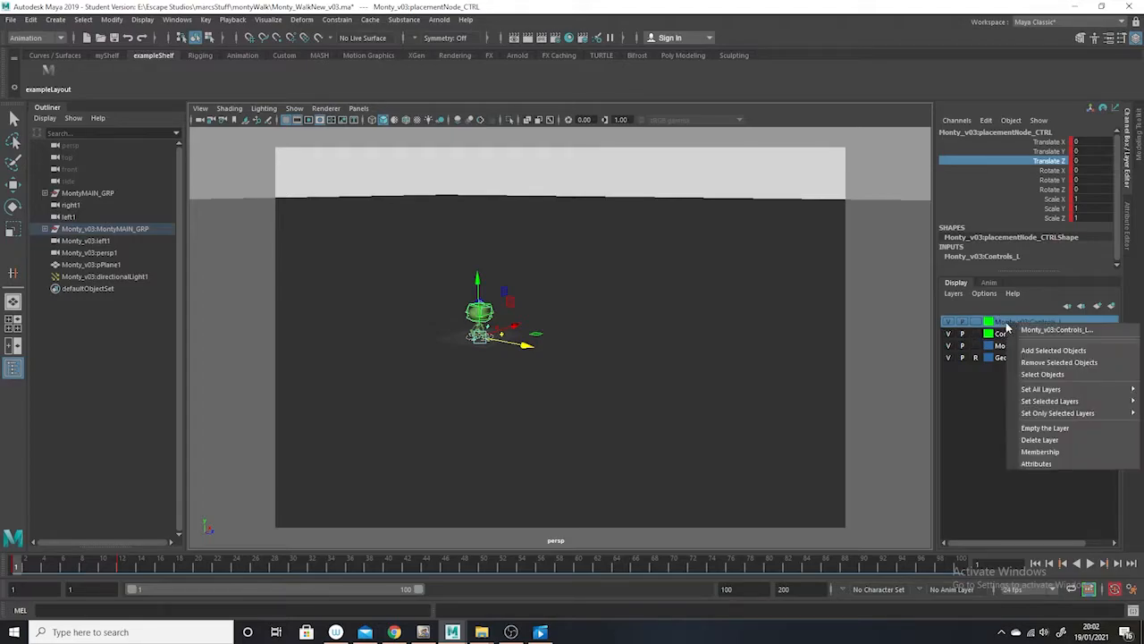
pyautogui.click(1040, 440)
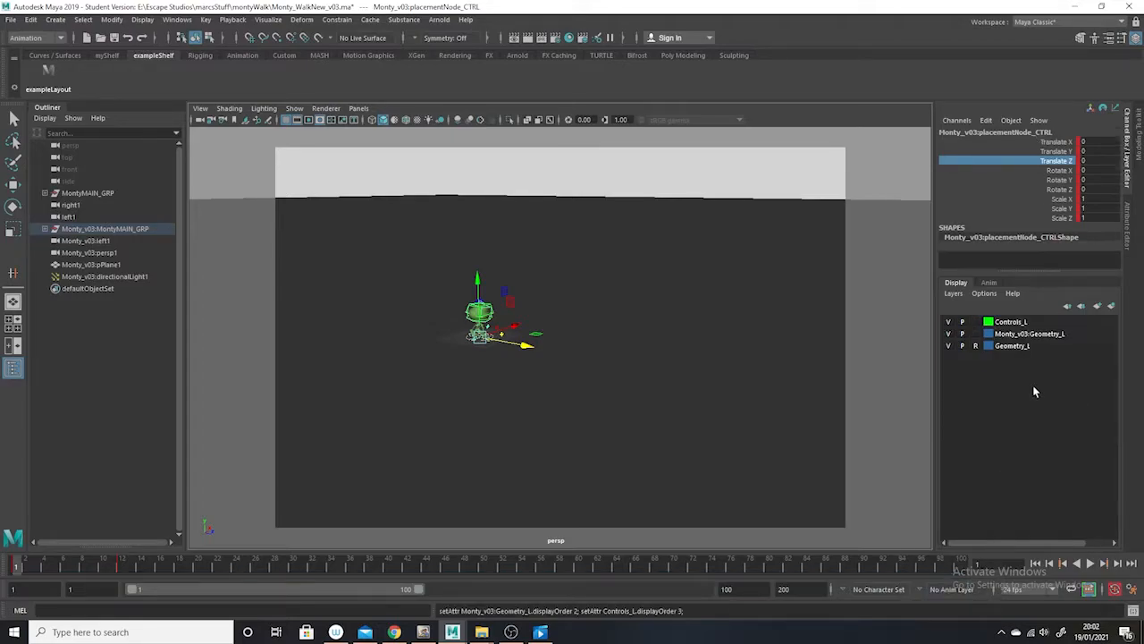
pyautogui.rightClick(1008, 324)
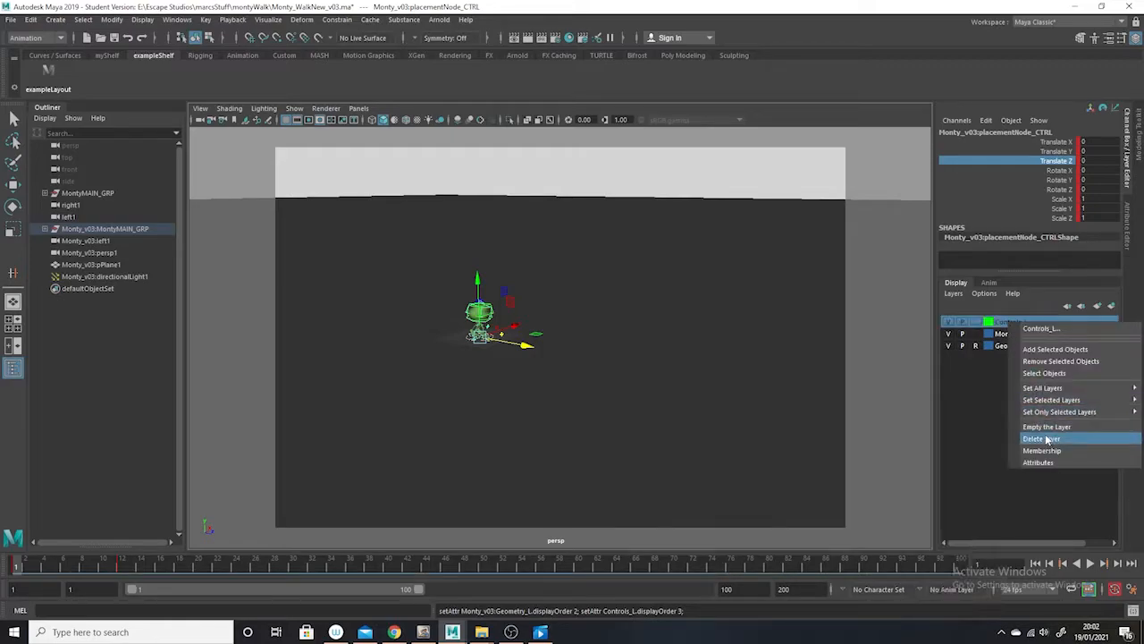
pyautogui.click(1041, 439)
pyautogui.rightClick(1005, 325)
pyautogui.click(1037, 436)
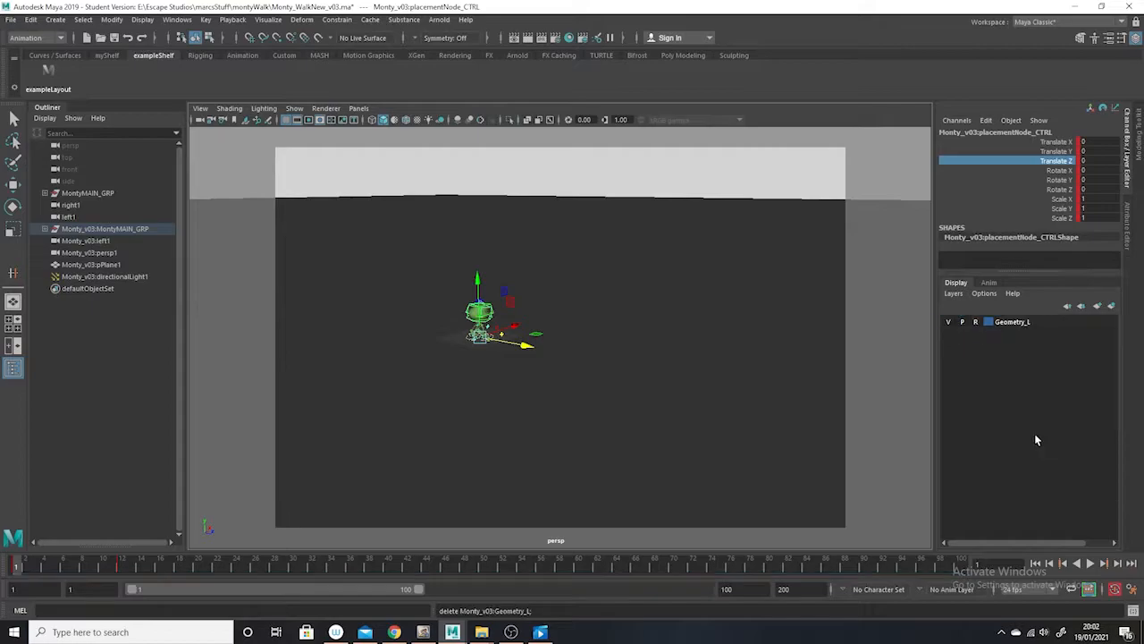
pyautogui.rightClick(1003, 326)
pyautogui.click(1002, 322)
pyautogui.rightClick(1001, 323)
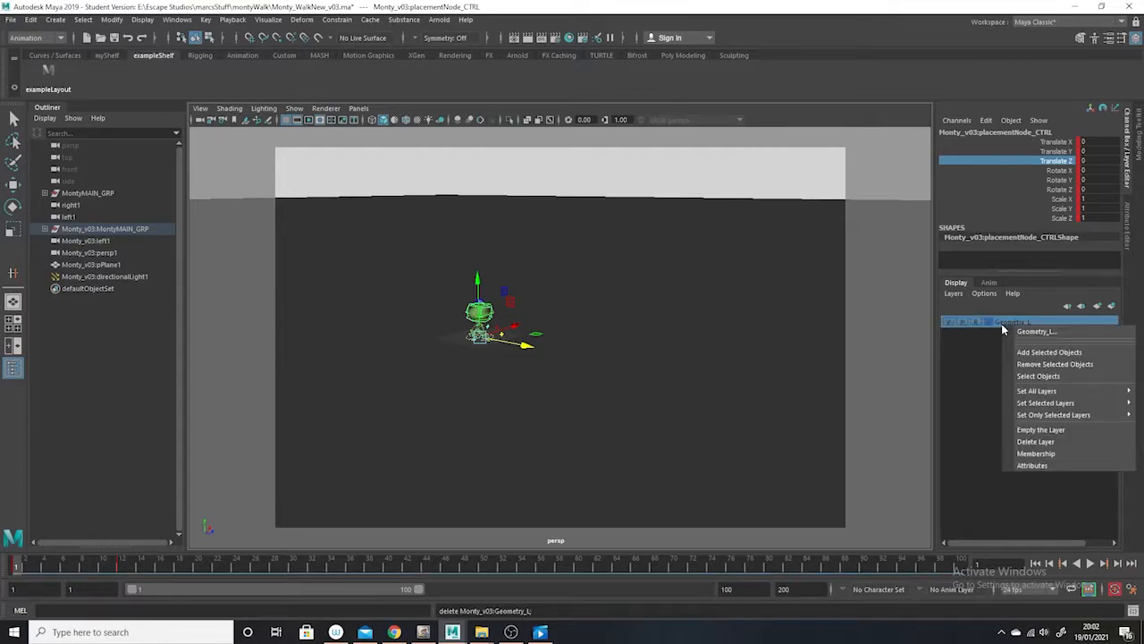
pyautogui.click(1037, 441)
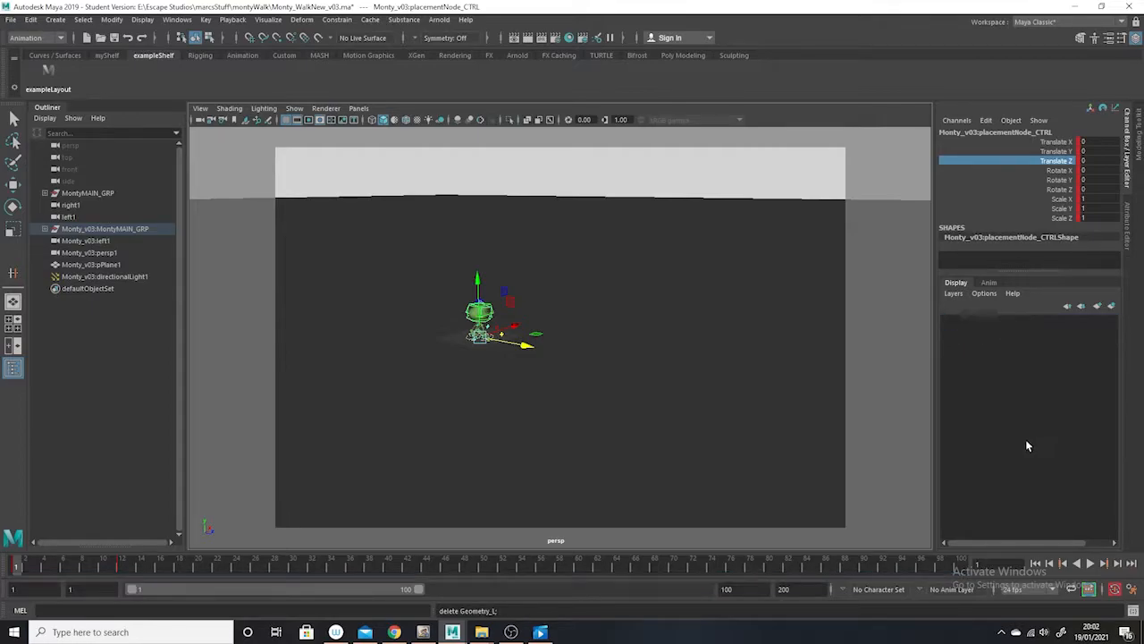
# Delete the imported Monty_v03:MontyMAIN_GRP character and check the remaining walking character at frame 6
pyautogui.click(102, 230)
pyautogui.press('Delete')
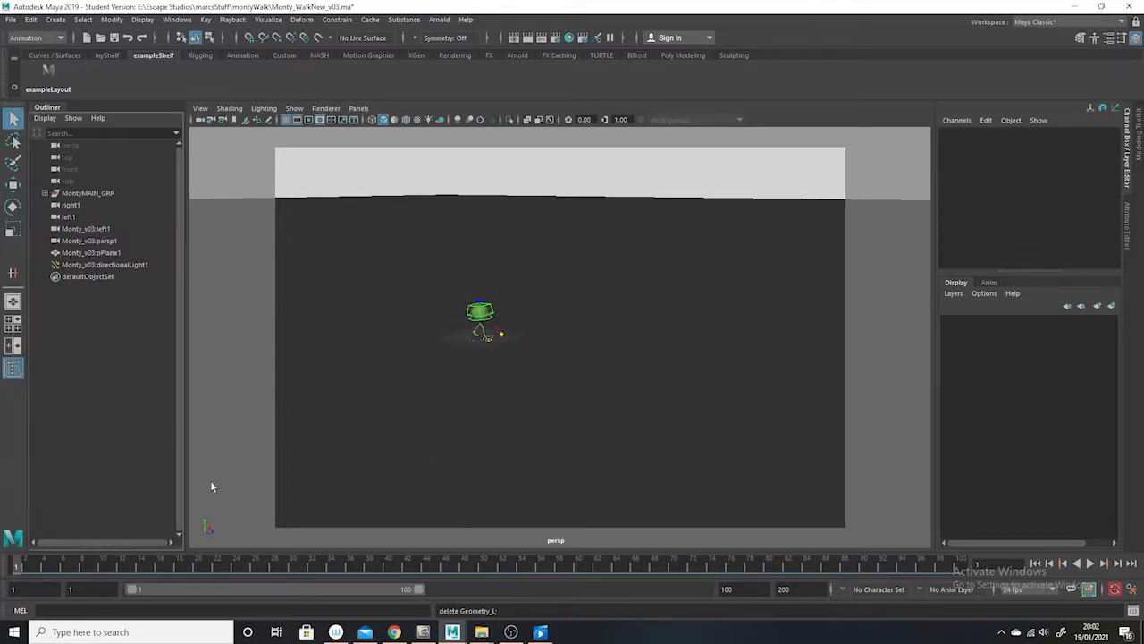
pyautogui.moveTo(323, 569); pyautogui.dragTo(62, 559)
pyautogui.keyDown('alt'); pyautogui.moveTo(556, 333); pyautogui.dragTo(590, 351, button='right'); pyautogui.keyUp('alt')
pyautogui.keyDown('alt'); pyautogui.moveTo(497, 351); pyautogui.dragTo(597, 370, button='middle'); pyautogui.keyUp('alt')
pyautogui.keyDown('alt'); pyautogui.moveTo(568, 375); pyautogui.dragTo(576, 392, button='right'); pyautogui.keyUp('alt')
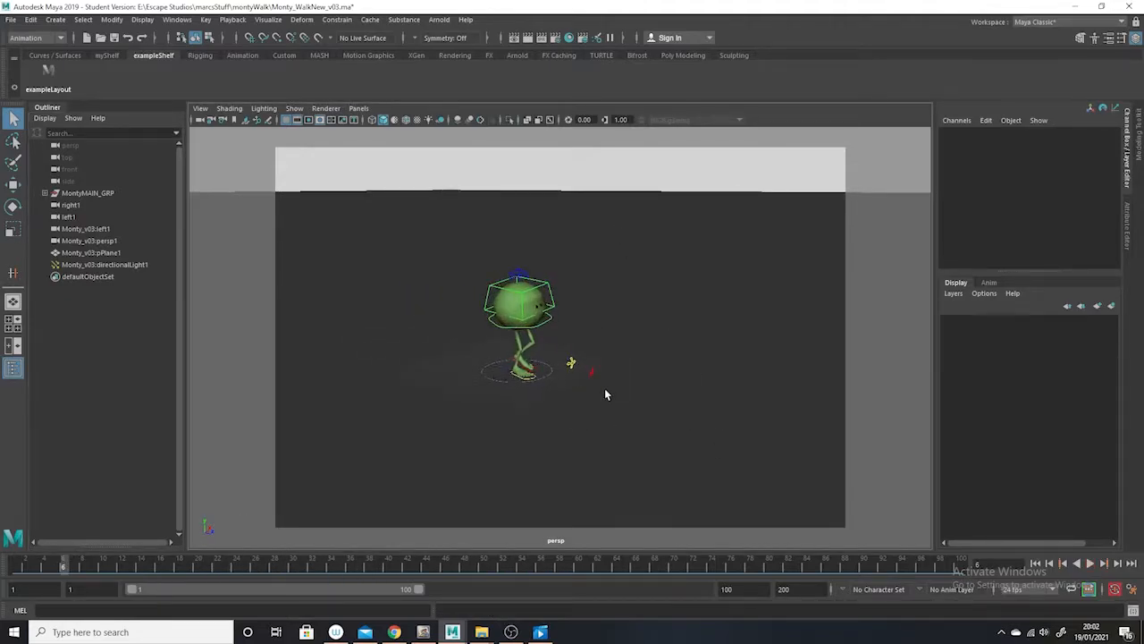
# Put the imported plane on a new dark red display layer named ground and set that layer to Template
pyautogui.moveTo(634, 260); pyautogui.dragTo(484, 425)
pyautogui.keyDown('ctrl'); pyautogui.moveTo(416, 362); pyautogui.dragTo(417, 363); pyautogui.keyUp('ctrl')
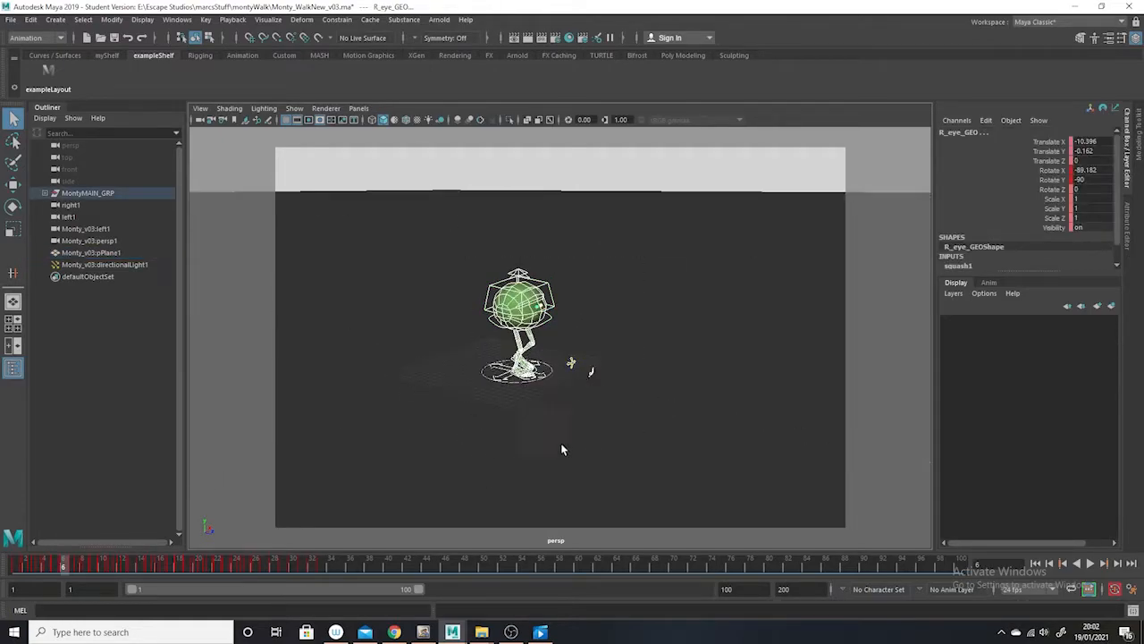
pyautogui.click(493, 443)
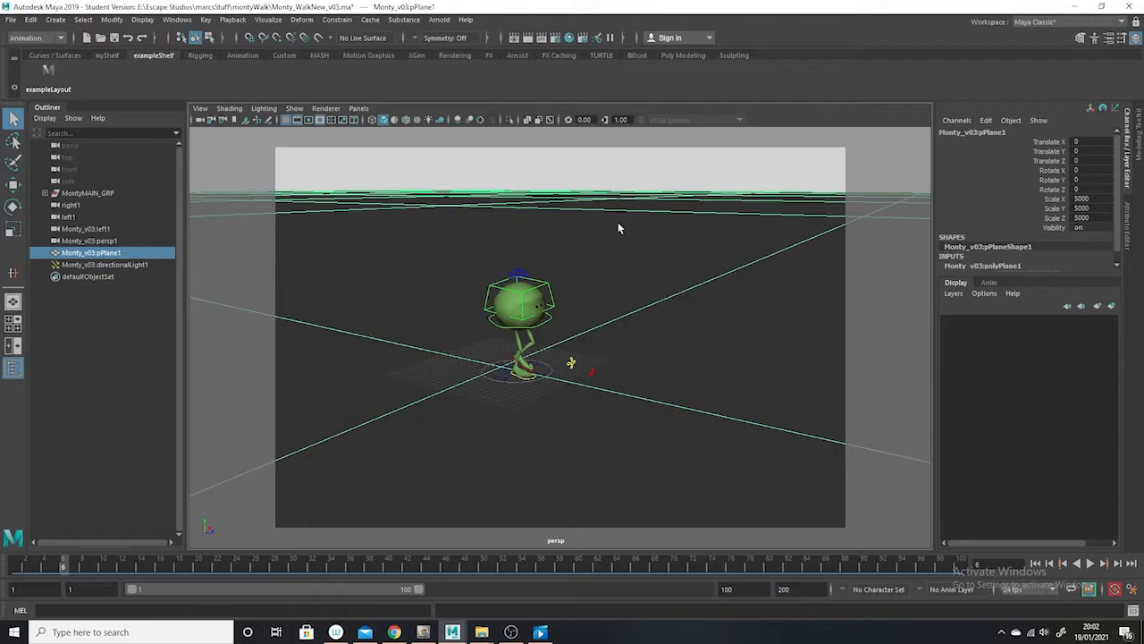
pyautogui.click(1111, 307)
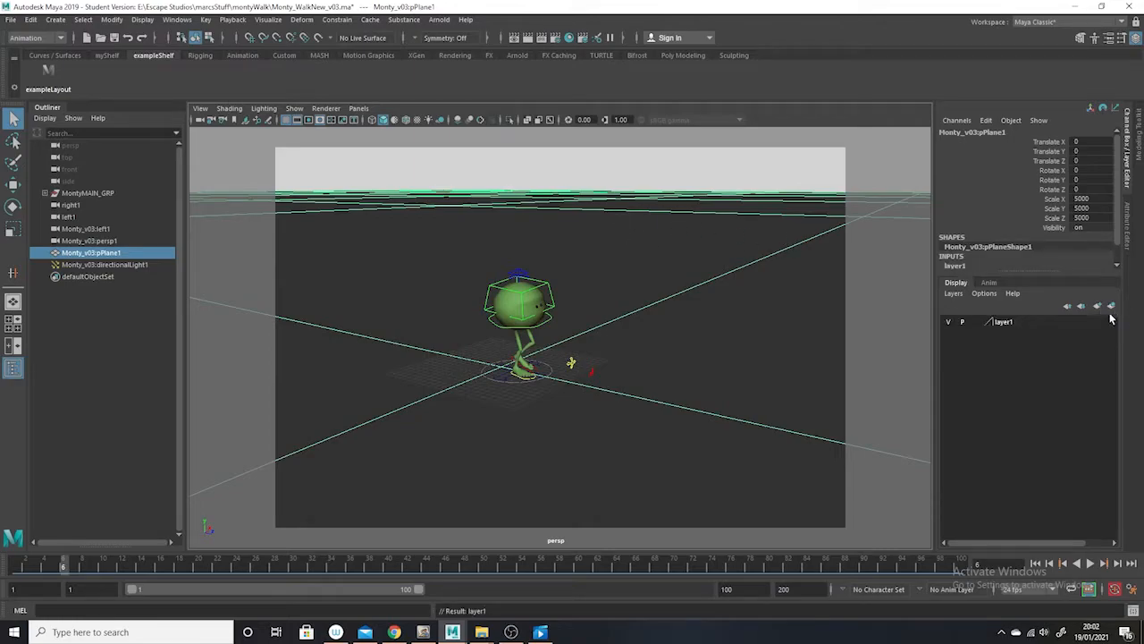
pyautogui.doubleClick(1005, 321)
pyautogui.moveTo(479, 237); pyautogui.dragTo(280, 266)
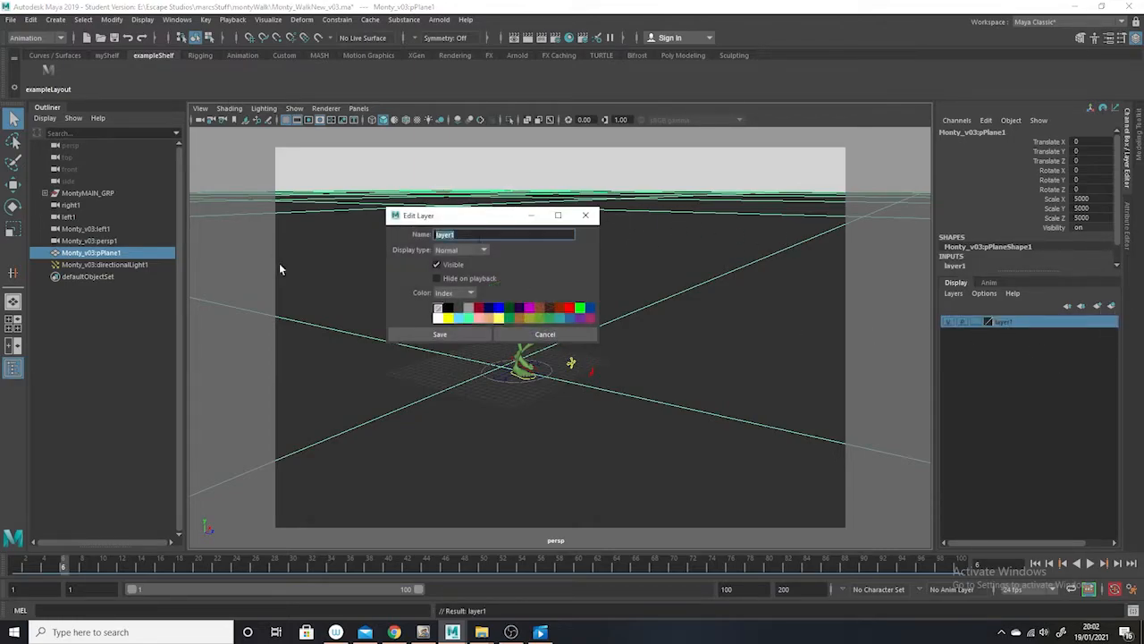
pyautogui.write('ground')
pyautogui.click(559, 308)
pyautogui.click(442, 334)
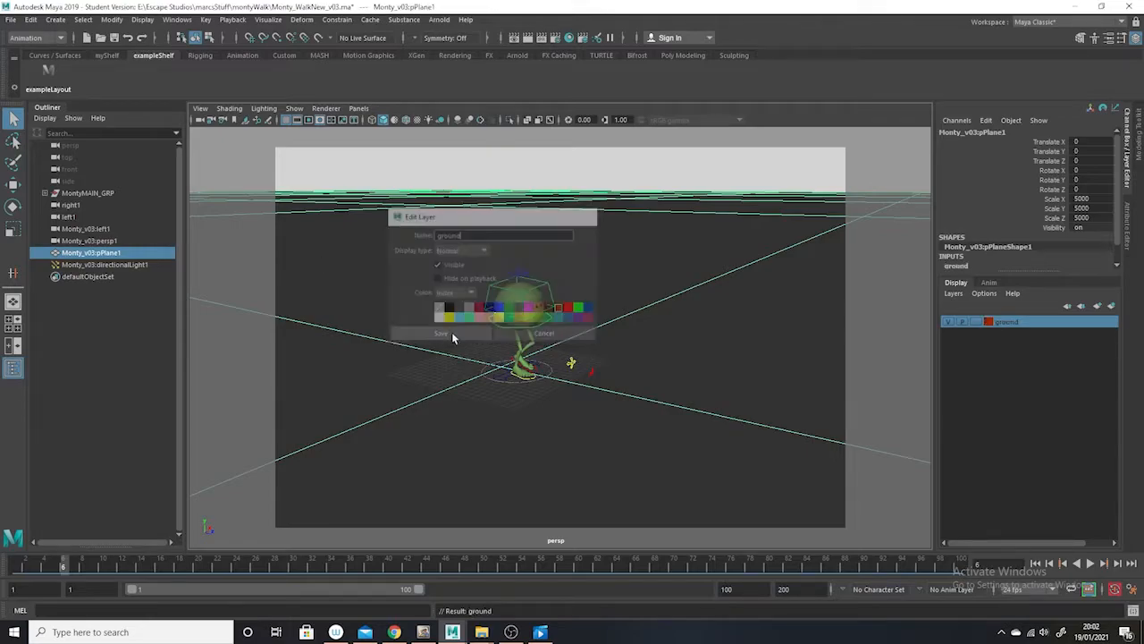
pyautogui.click(949, 322)
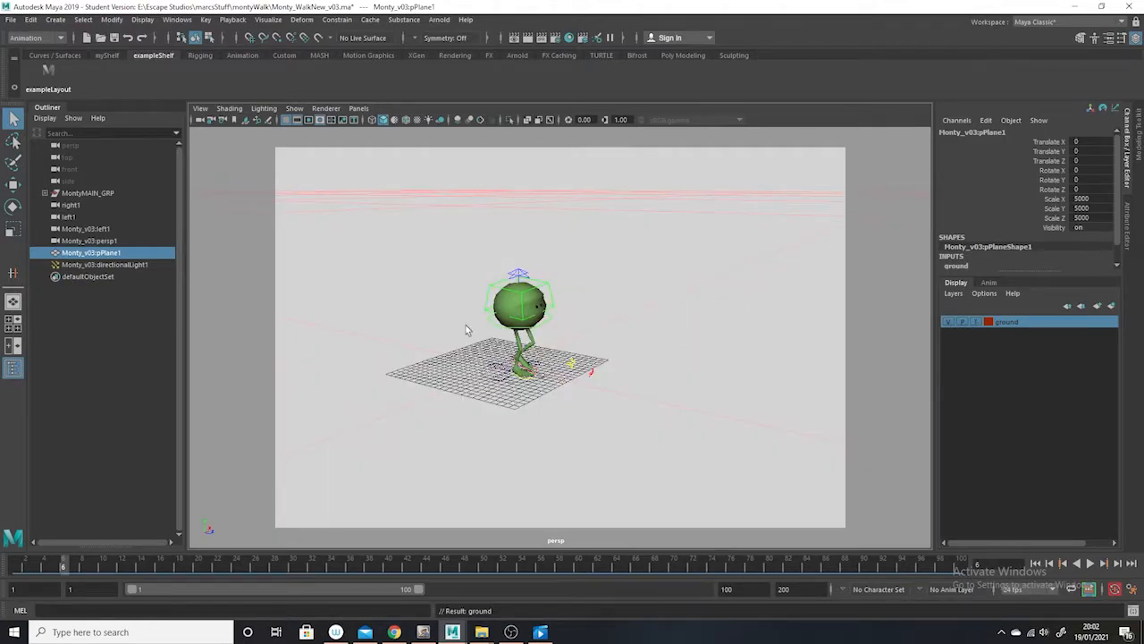
# Put the MontyMAIN_GRP character on a new bright red display layer named MontyWalk, then clear the selection
pyautogui.click(98, 194)
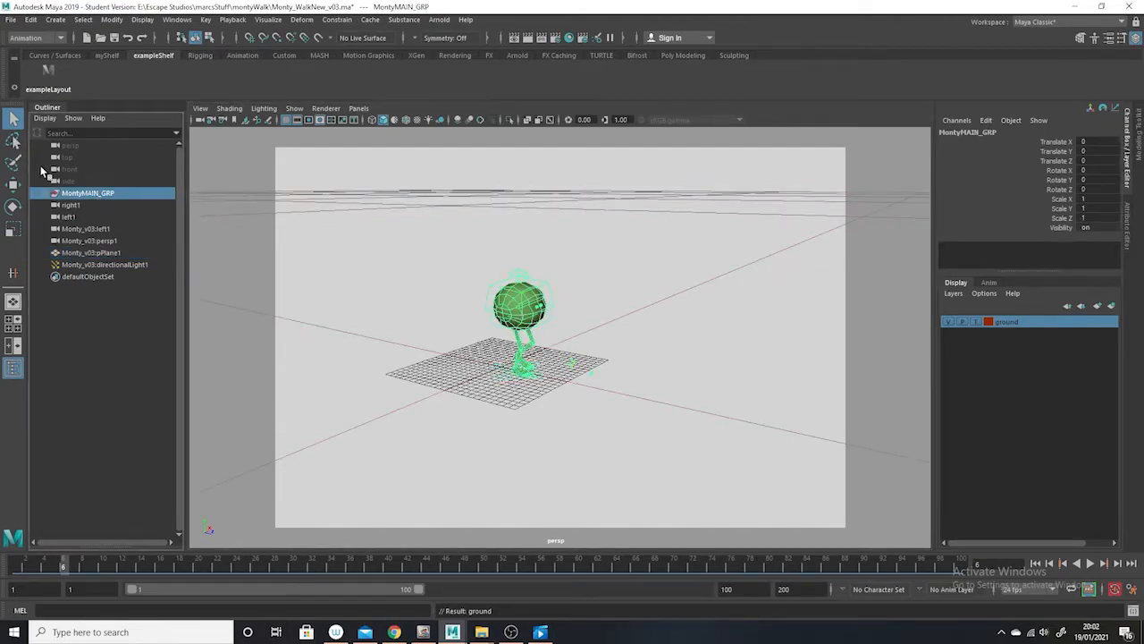
pyautogui.click(1114, 307)
pyautogui.doubleClick(1002, 323)
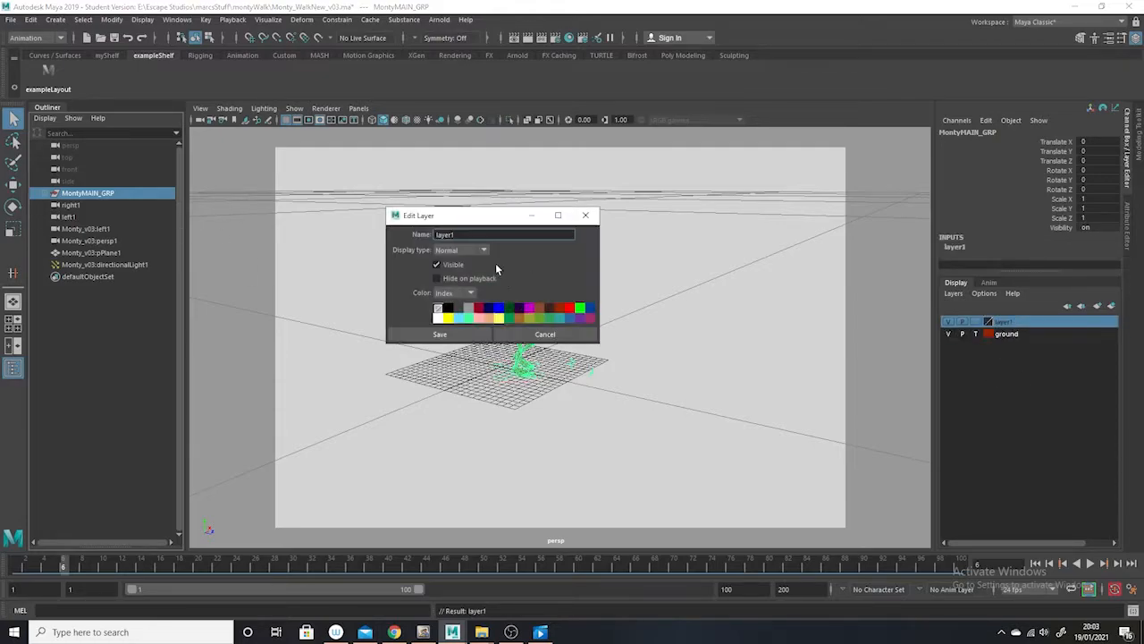
pyautogui.write('MontyWalk')
pyautogui.click(569, 308)
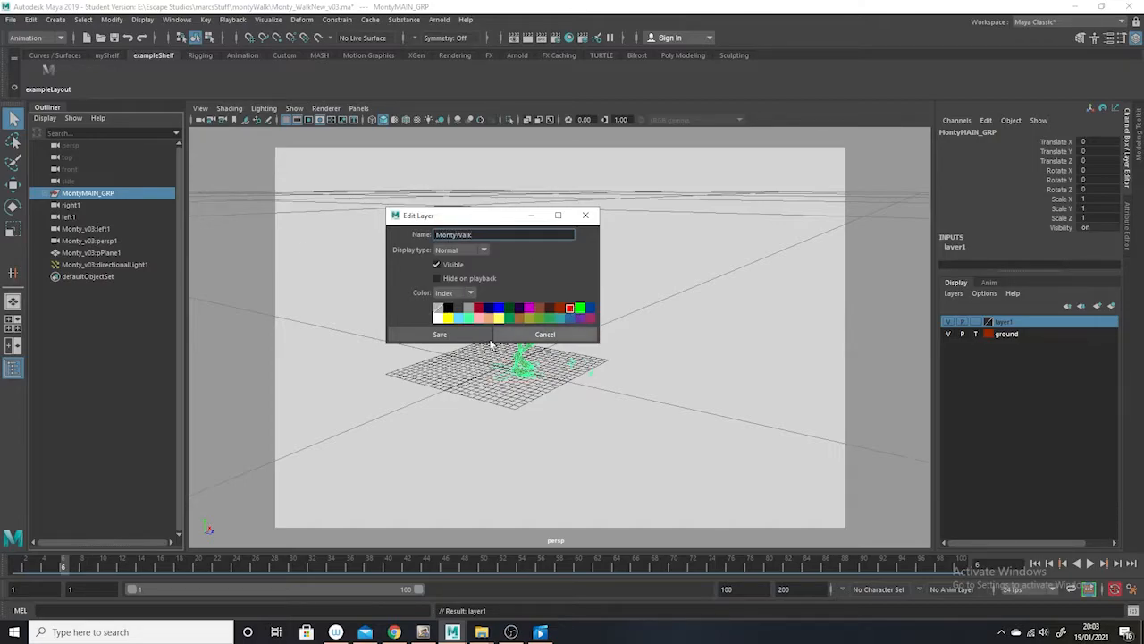
pyautogui.click(442, 334)
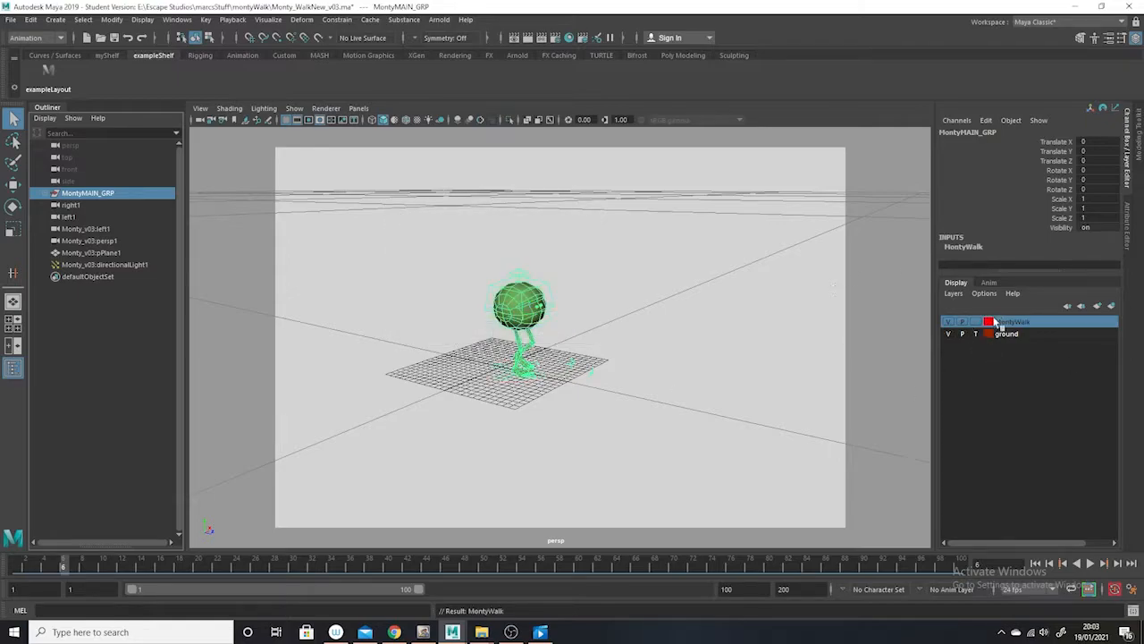
pyautogui.click(527, 419)
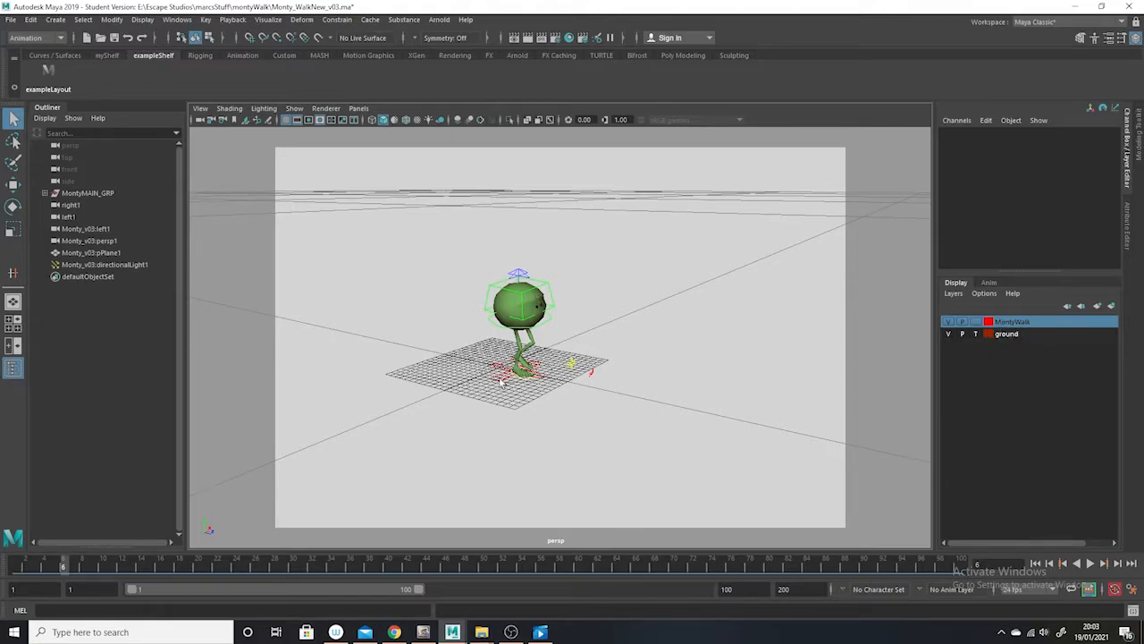
# Return to frame 1, select the whole walking character to show its keys, and extend the playback range to end at frame 200
pyautogui.moveTo(64, 565); pyautogui.dragTo(14, 559)
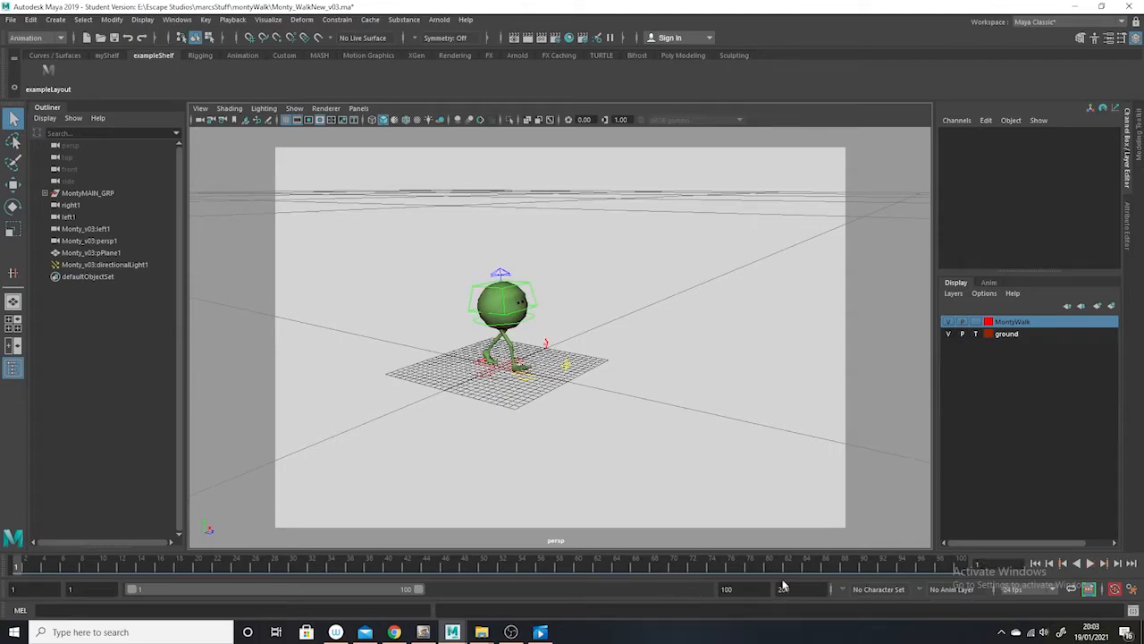
pyautogui.click(497, 376)
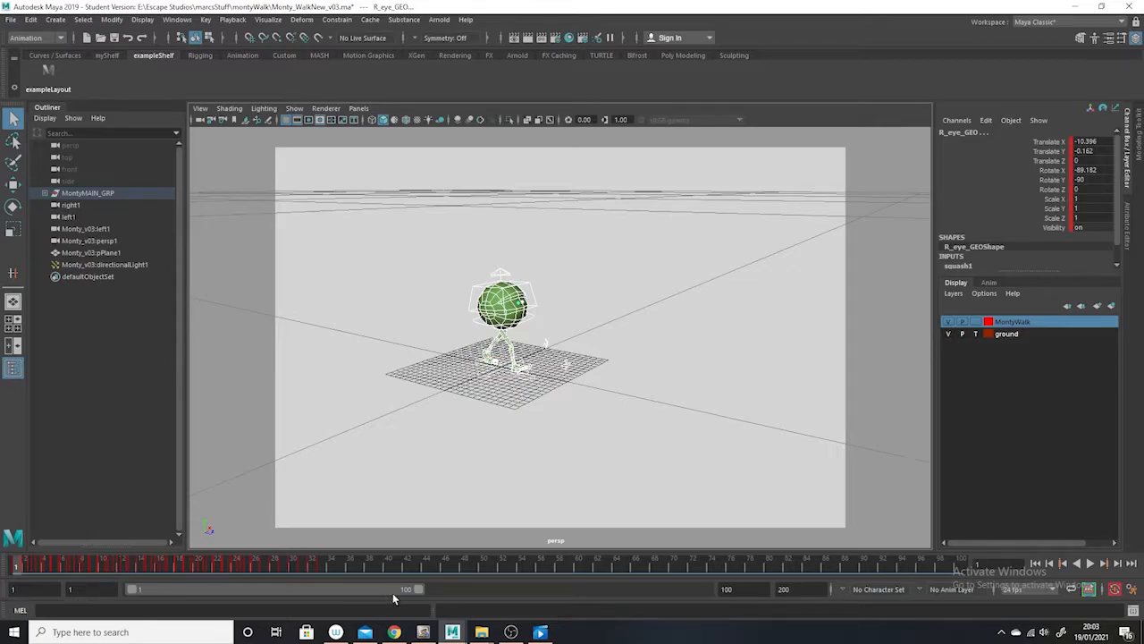
pyautogui.moveTo(417, 589); pyautogui.dragTo(195, 589)
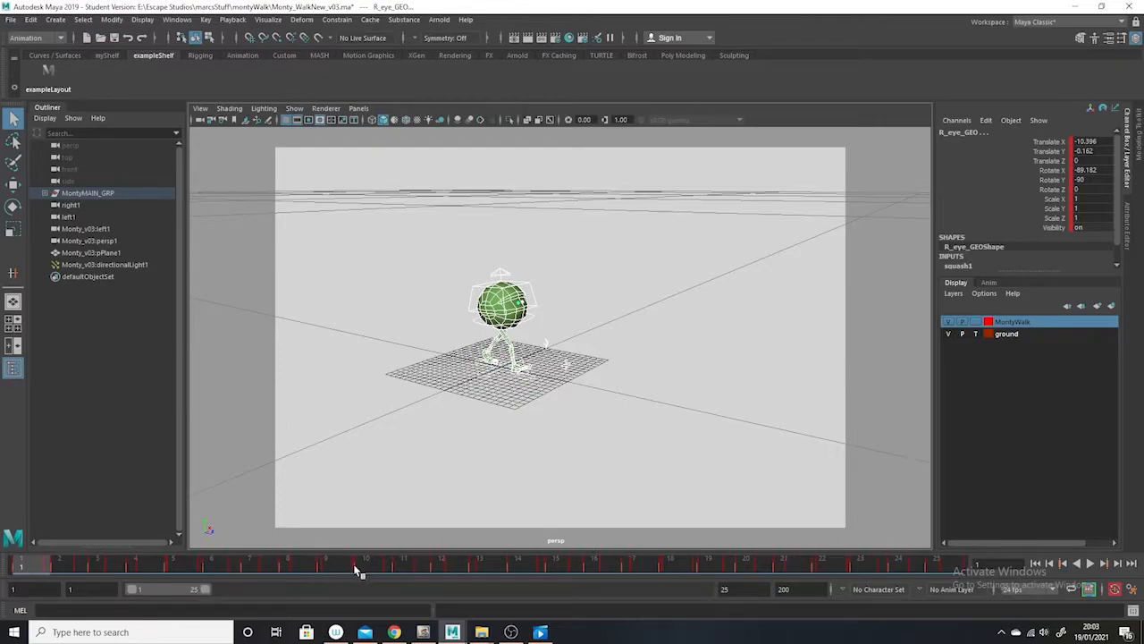
pyautogui.moveTo(197, 592); pyautogui.dragTo(791, 586)
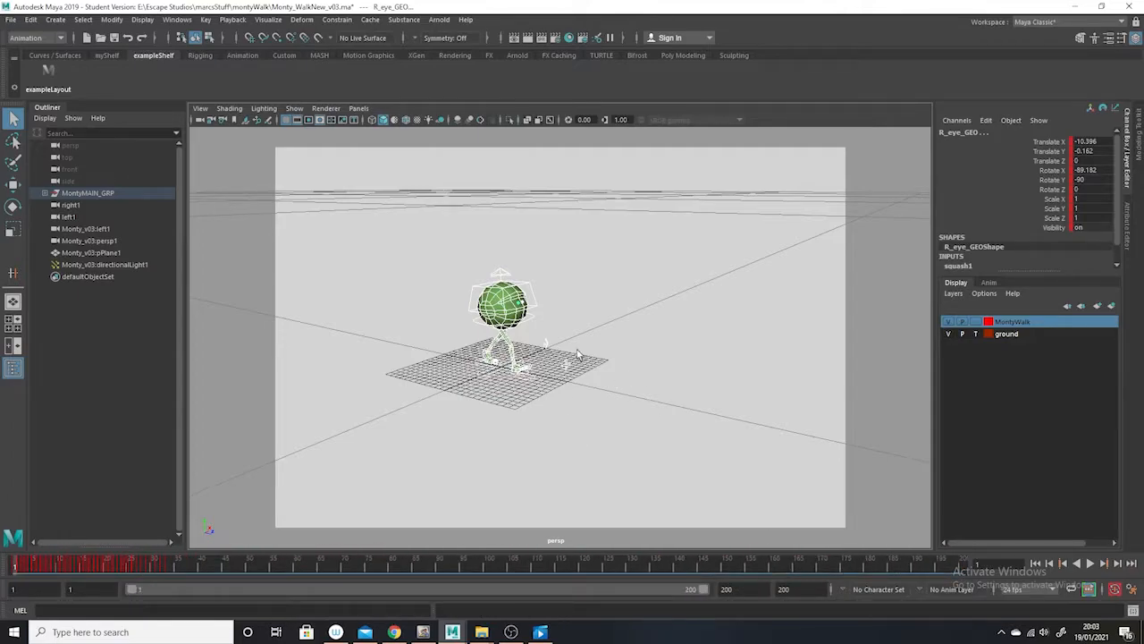
# Try to select only Monty's control curves by selecting the whole character and excluding its geometry
pyautogui.click(560, 319)
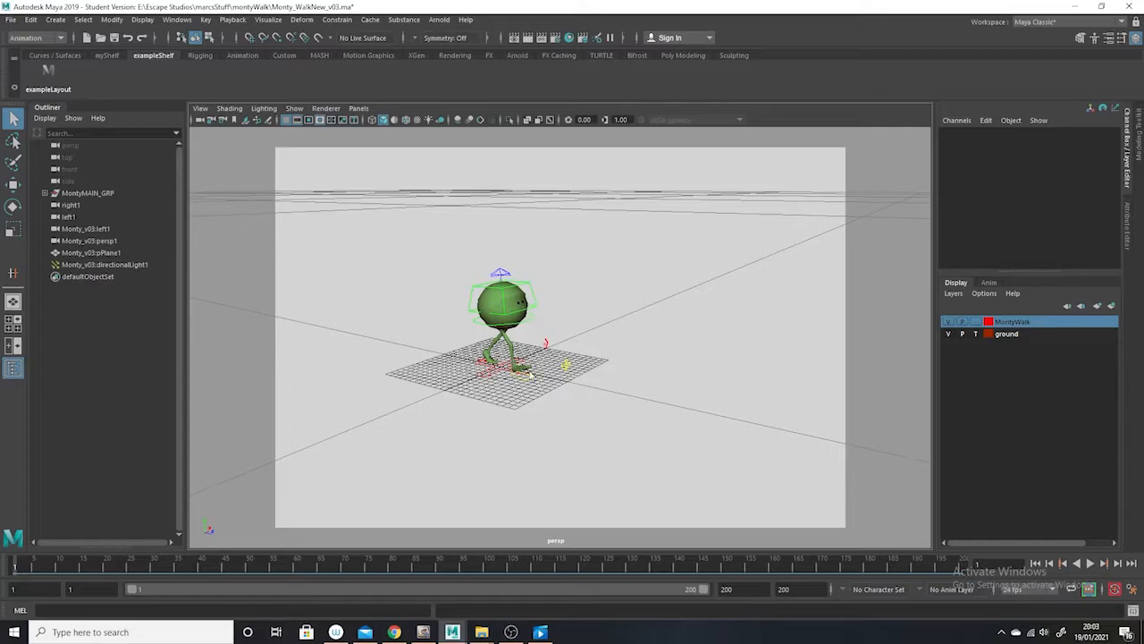
pyautogui.click(508, 310)
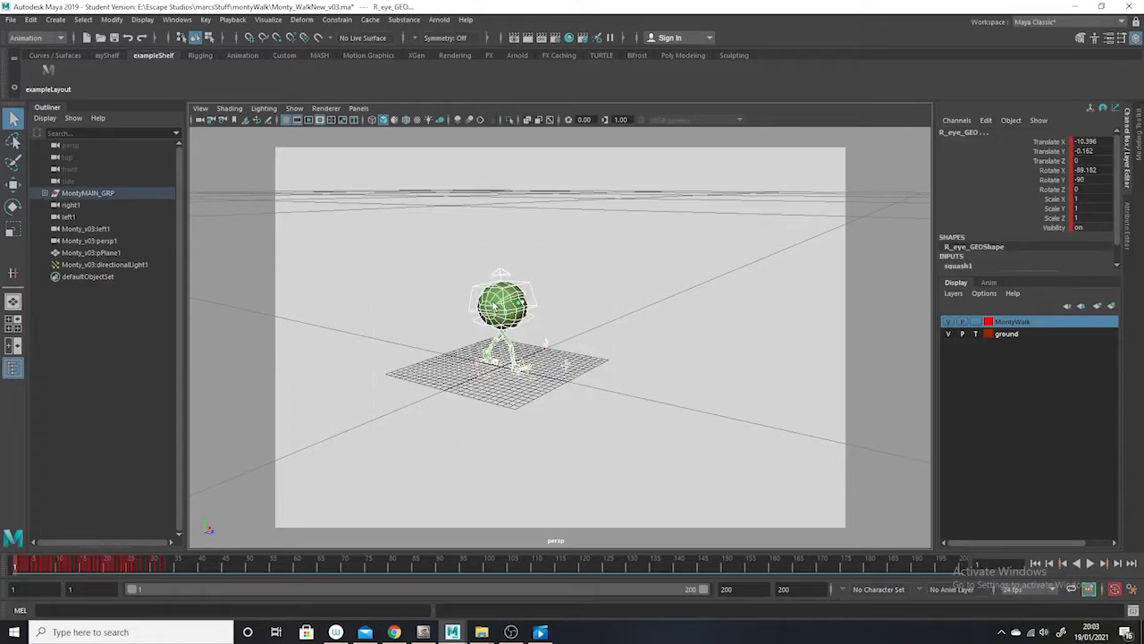
pyautogui.hotkey('ctrl', 'z')
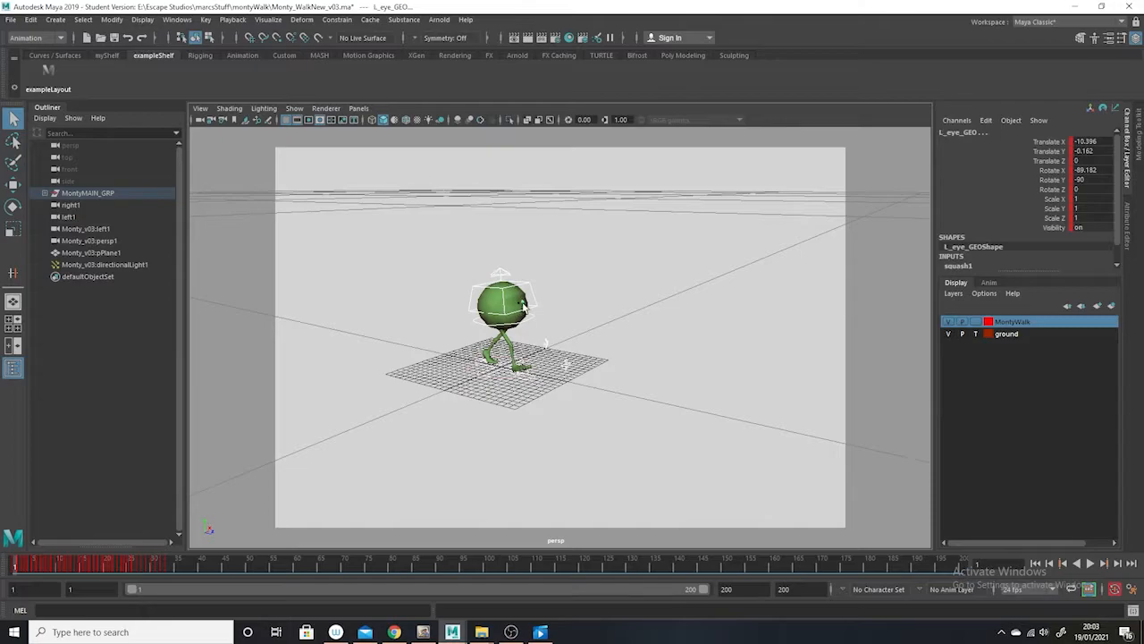
pyautogui.click(529, 313)
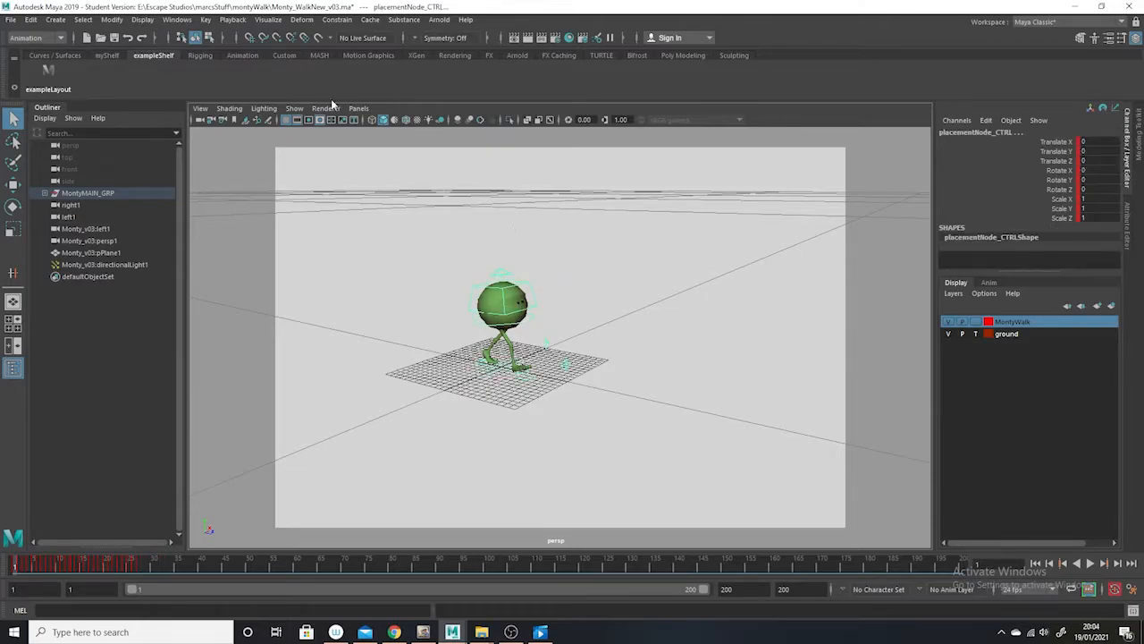
# Select all of Monty's control curves with polygons hidden in the perspective view, and show the polygons again
pyautogui.click(296, 108)
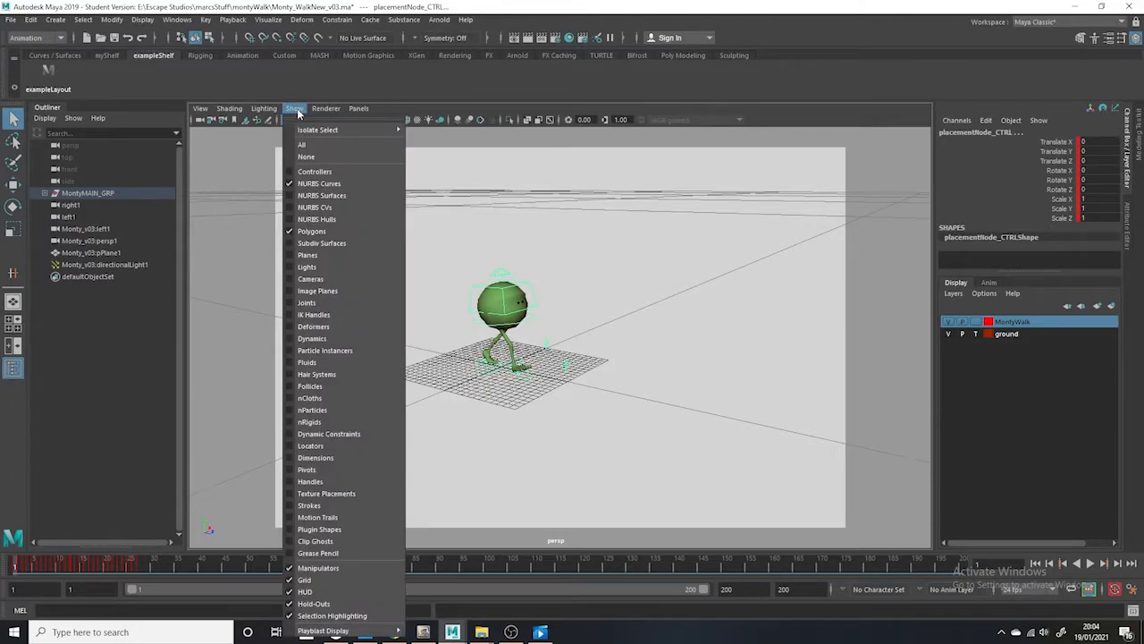
pyautogui.click(312, 231)
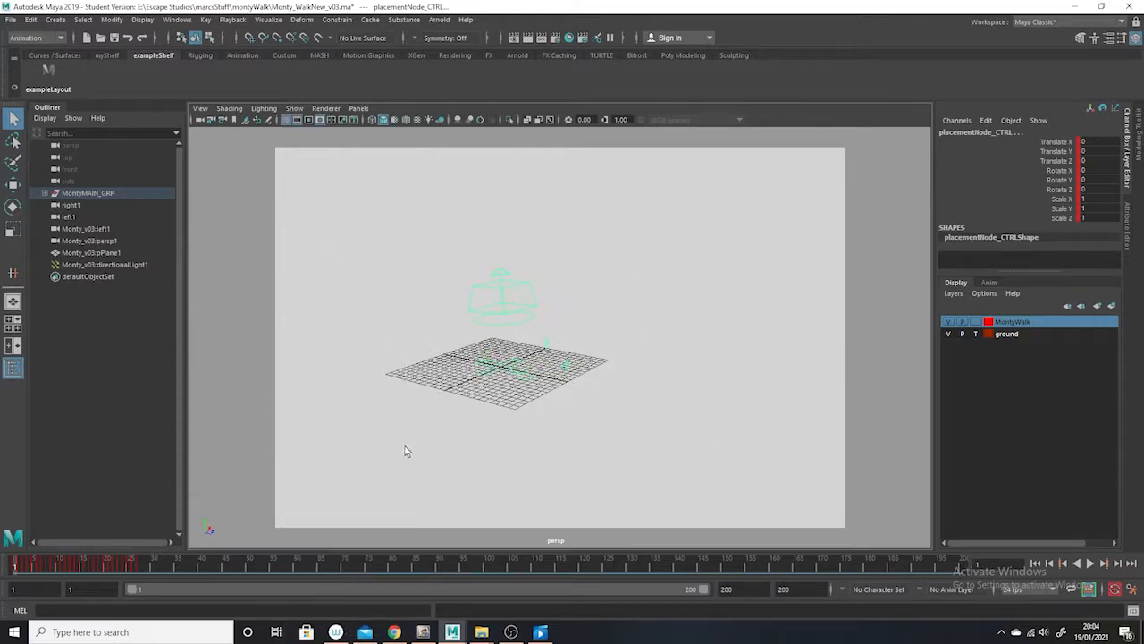
pyautogui.click(596, 395)
pyautogui.moveTo(727, 189); pyautogui.dragTo(343, 479)
pyautogui.click(296, 108)
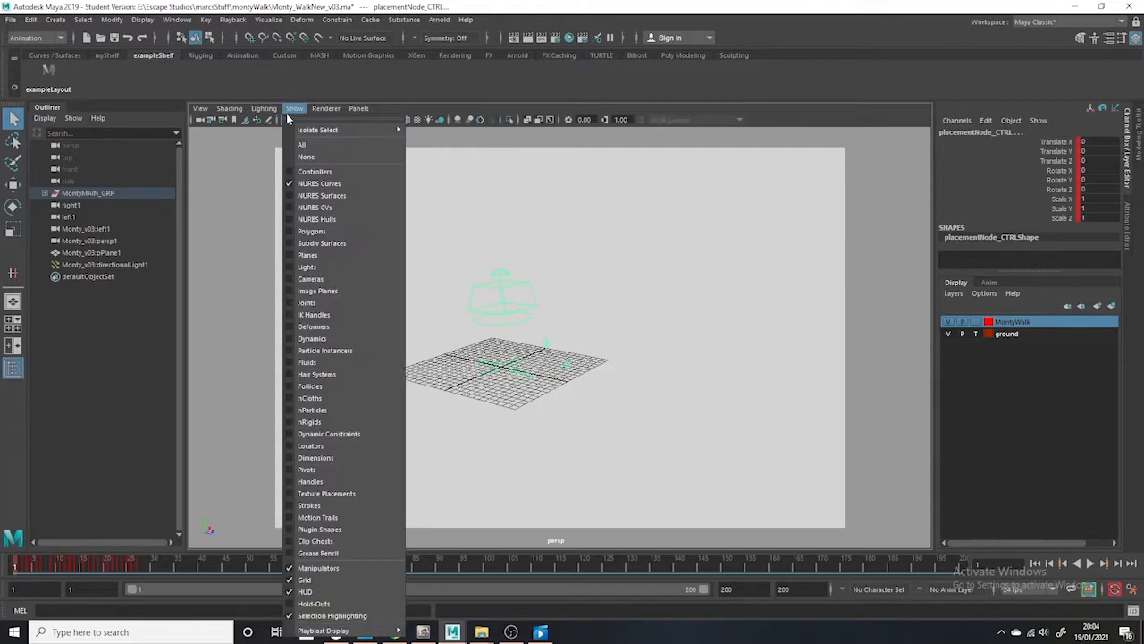
pyautogui.click(312, 230)
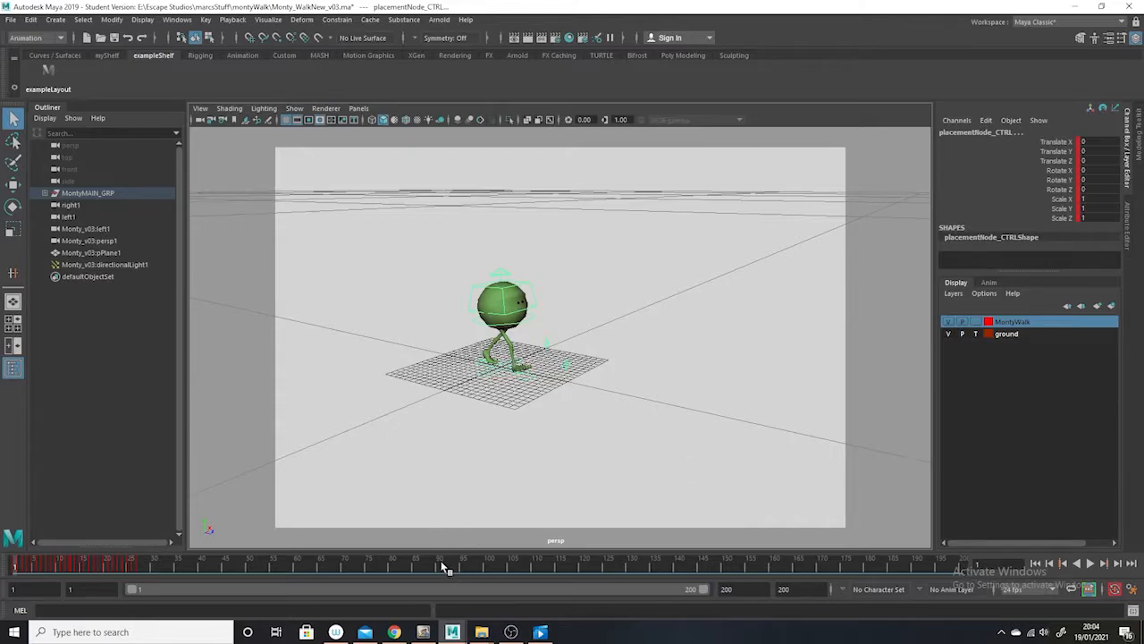
# Bake the simulation of the selected controls over the 200-frame range and scrub the baked walk back to frame 5
pyautogui.click(31, 19)
pyautogui.moveTo(83, 131)
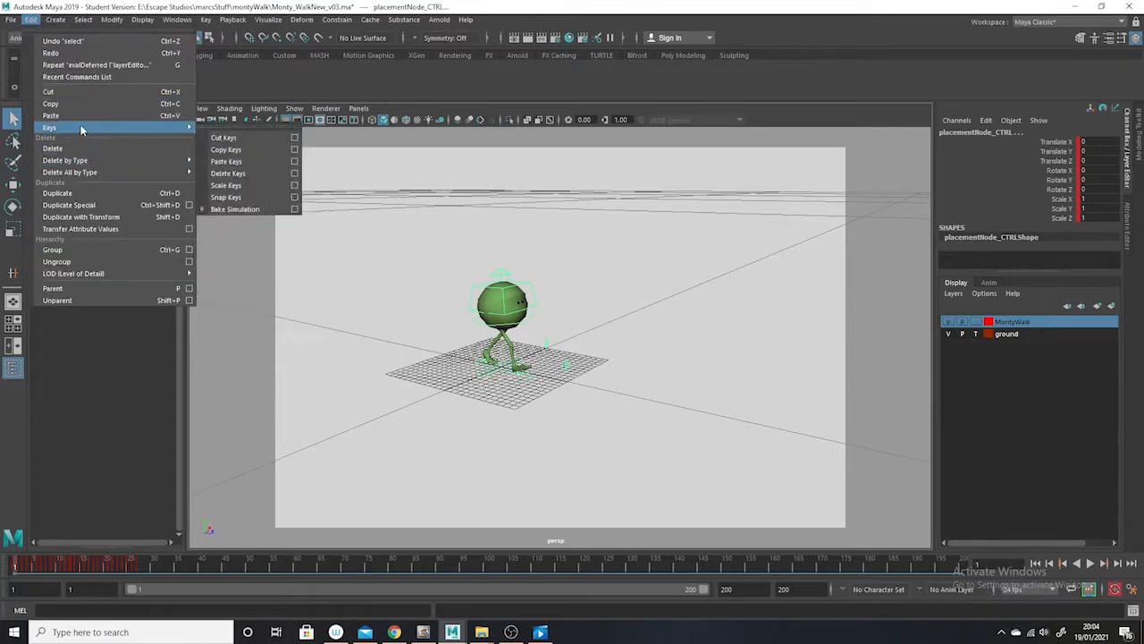
pyautogui.click(265, 211)
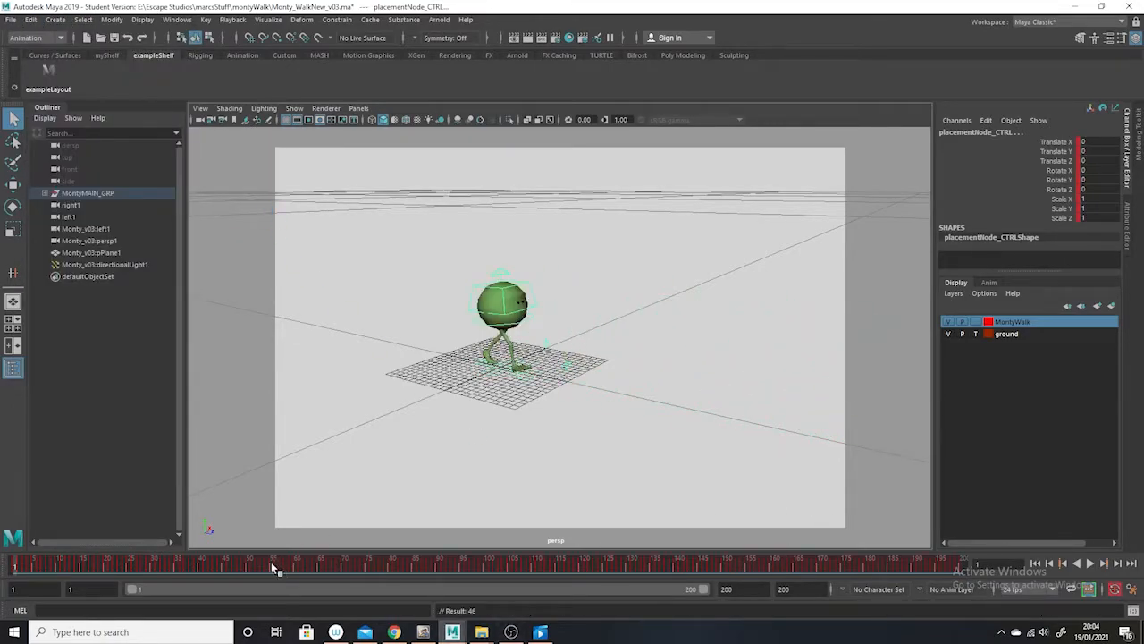
pyautogui.click(241, 571)
pyautogui.moveTo(388, 567); pyautogui.dragTo(36, 529)
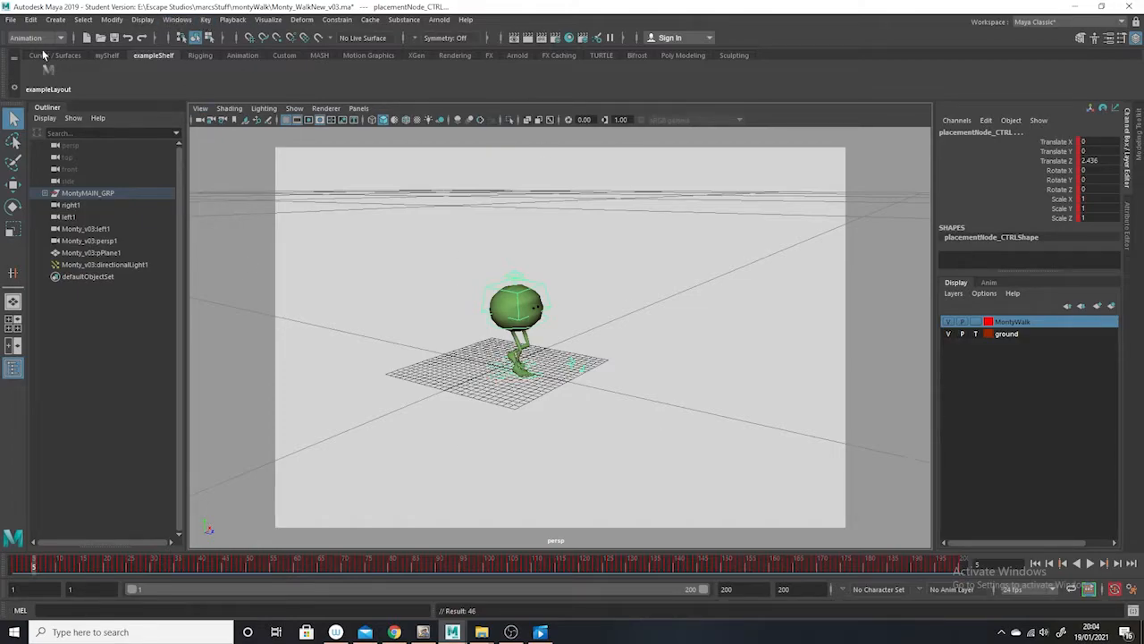
# Add a scene time warp and load exampleLayout to show the timewarp curve in the Graph Editor
pyautogui.click(205, 19)
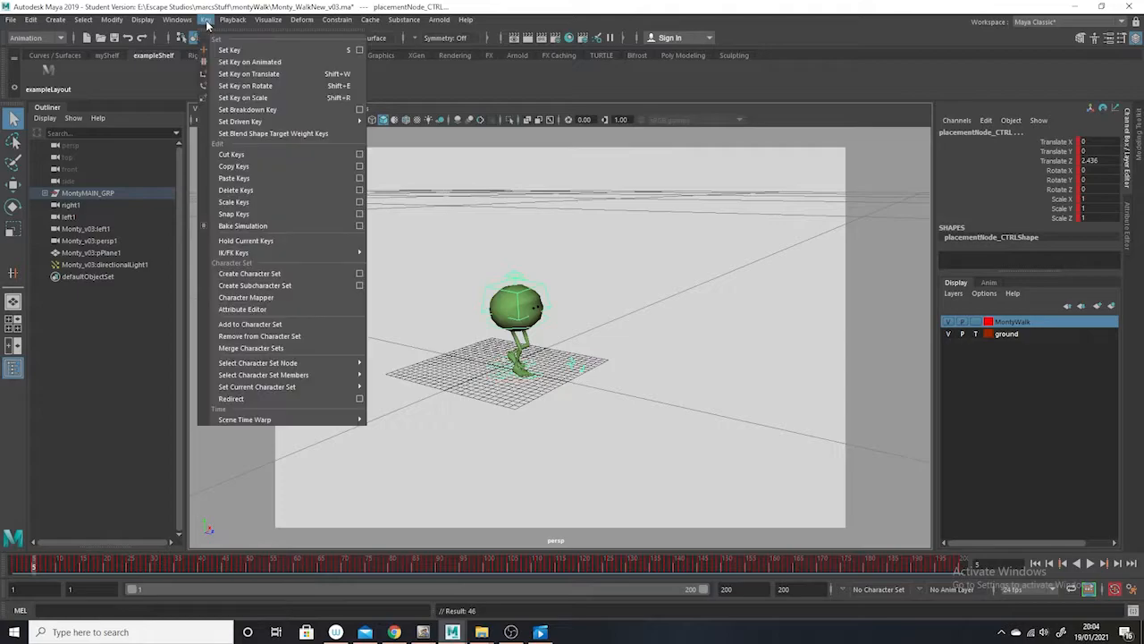
pyautogui.moveTo(257, 419)
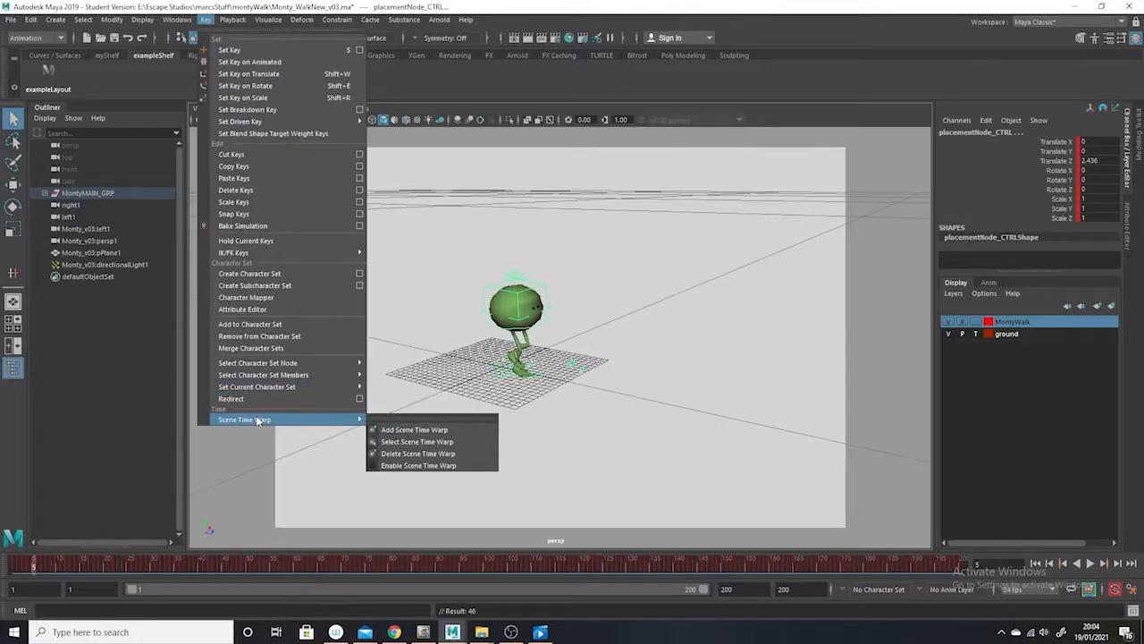
pyautogui.click(463, 430)
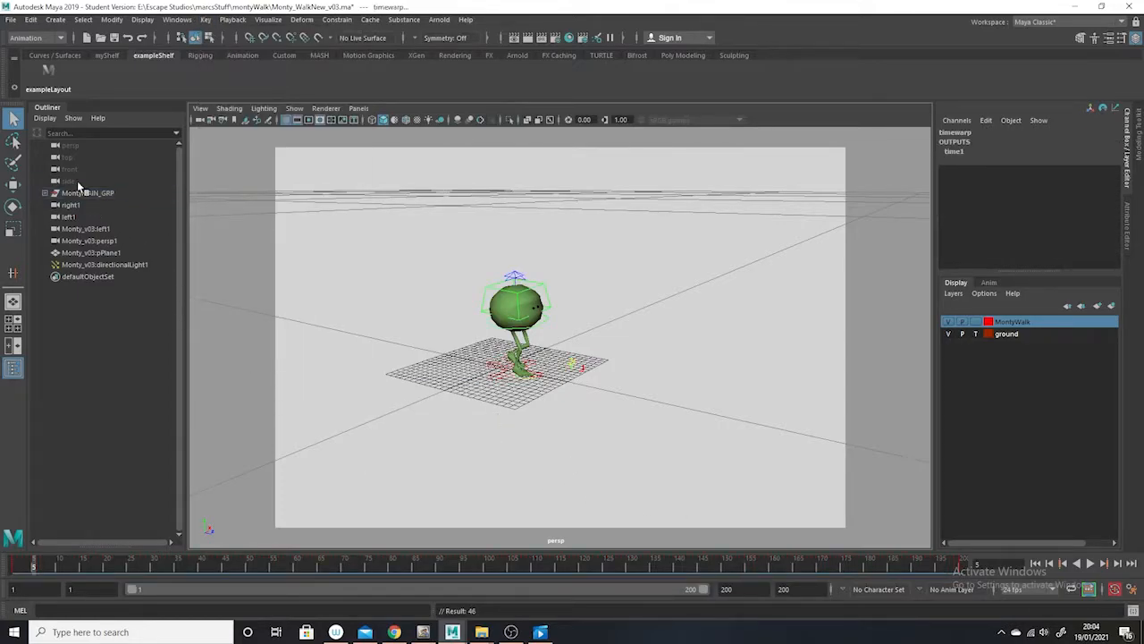
pyautogui.click(45, 83)
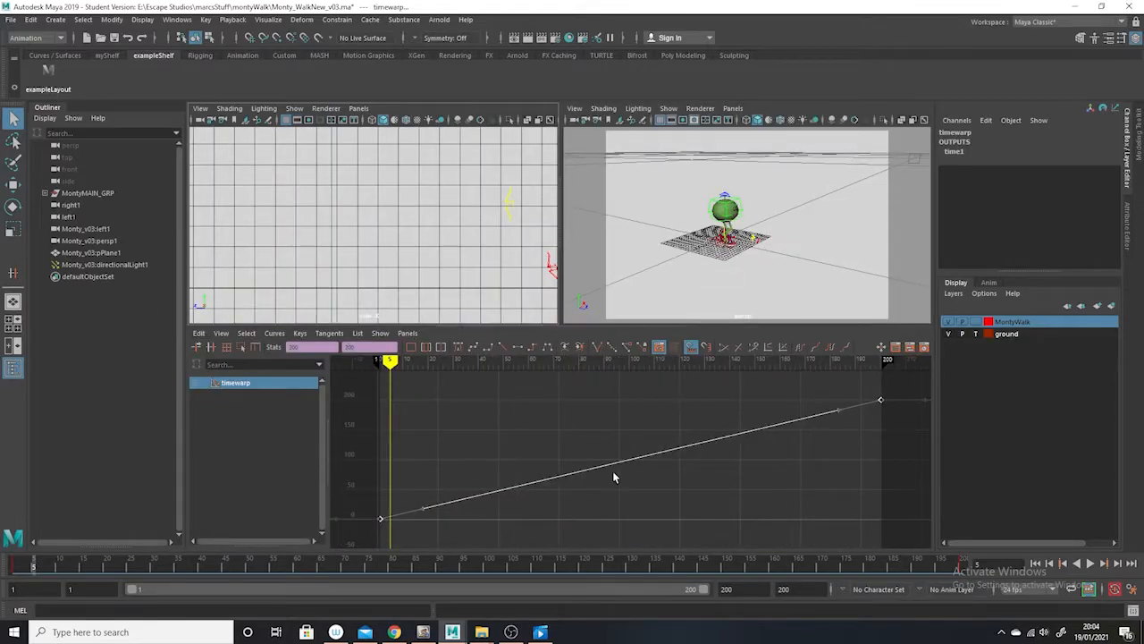
# Scrub through the walk and insert keys on the timewarp curve at frames 45 and 91
pyautogui.hotkey('alt', 'v')
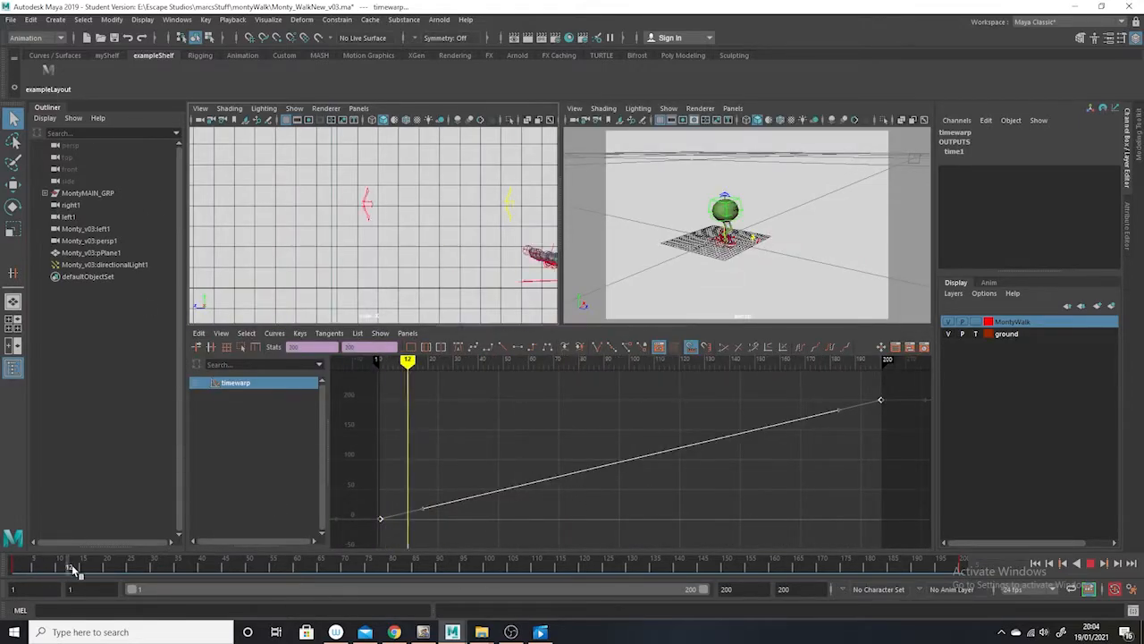
pyautogui.hotkey('alt', 'v')
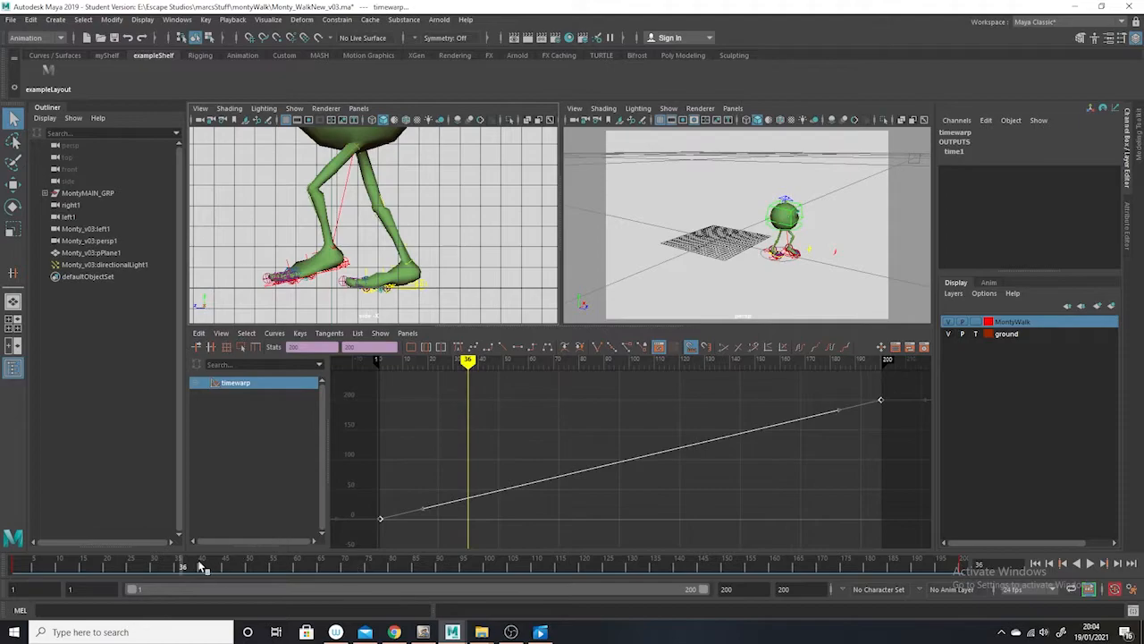
pyautogui.moveTo(185, 566); pyautogui.dragTo(225, 572)
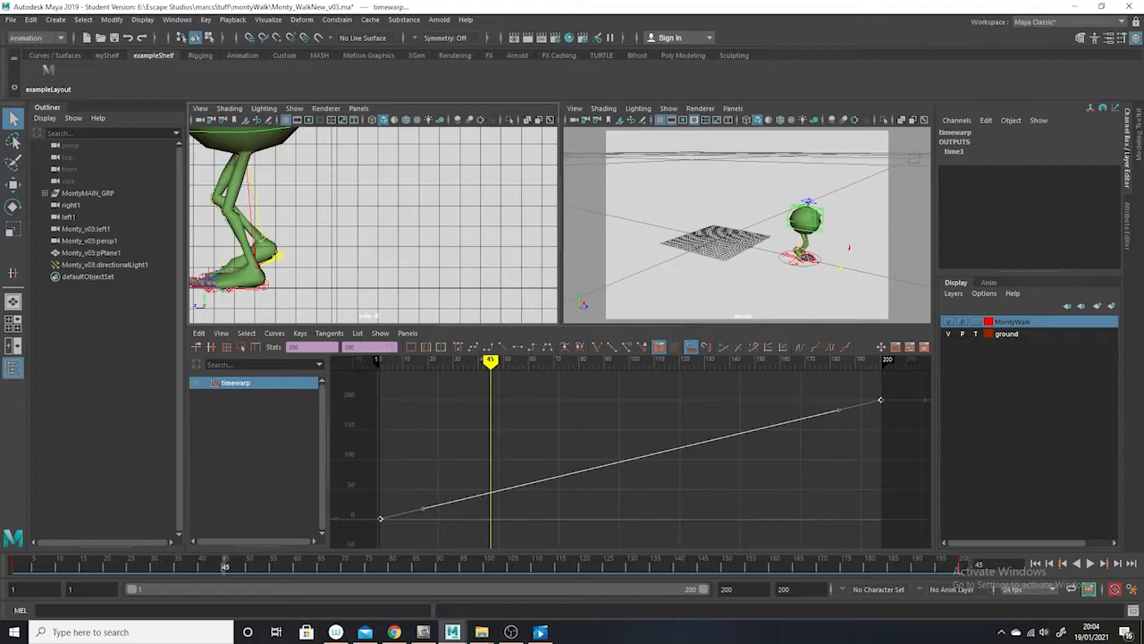
pyautogui.moveTo(438, 462); pyautogui.dragTo(362, 555)
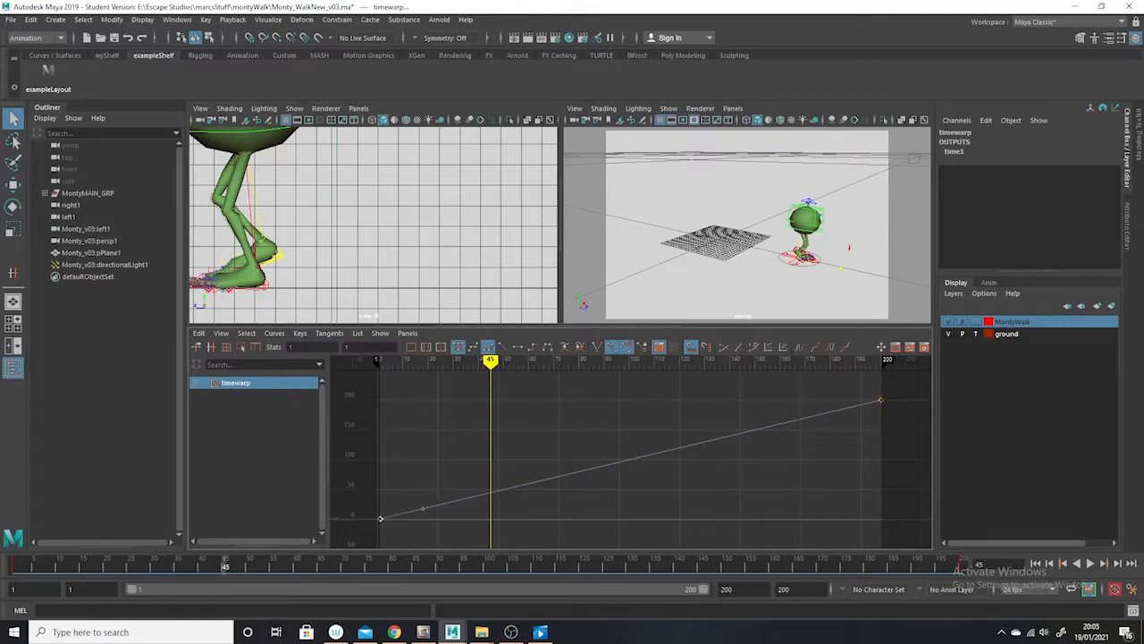
pyautogui.click(300, 332)
pyautogui.click(326, 366)
pyautogui.middleClick(490, 491)
pyautogui.moveTo(225, 568); pyautogui.dragTo(440, 572)
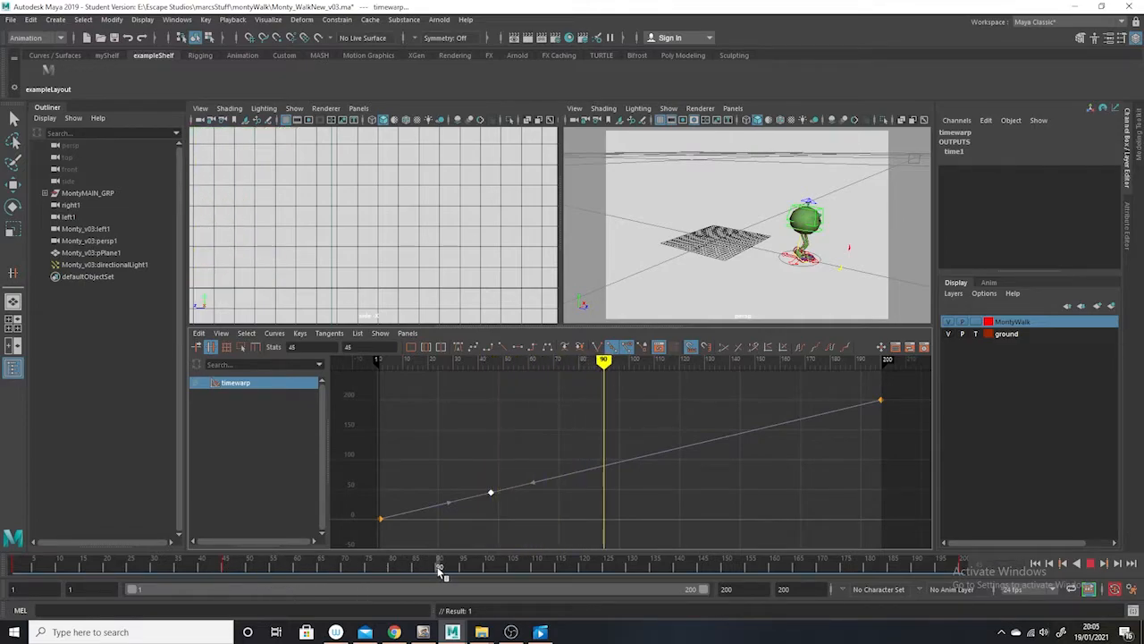
pyautogui.middleClick(606, 465)
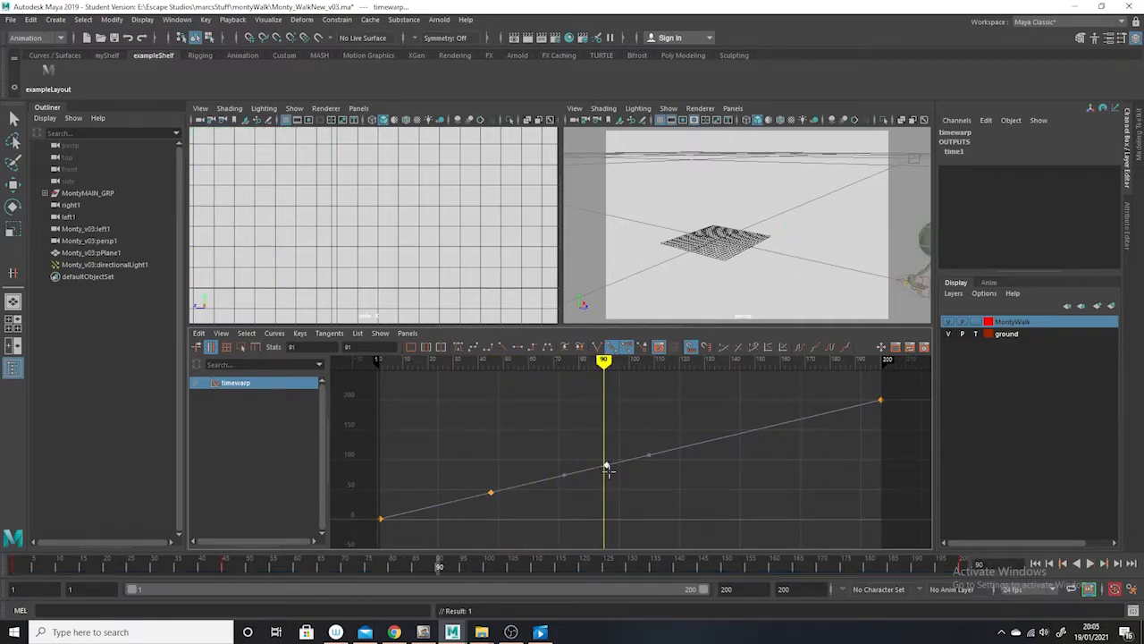
# Delete the timewarp curve's end key at frame 200 and raise the frame 91 key to about 128.6 with a steeper tangent
pyautogui.click(14, 118)
pyautogui.moveTo(854, 419); pyautogui.dragTo(850, 422)
pyautogui.press('Delete')
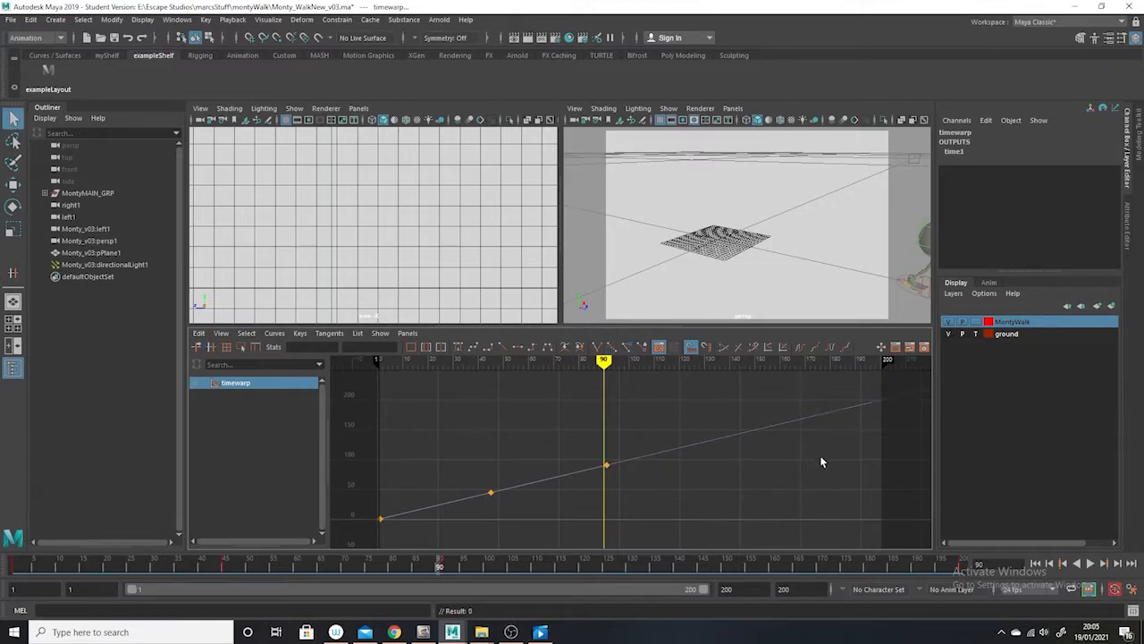
pyautogui.moveTo(612, 518); pyautogui.dragTo(613, 497, button='middle')
pyautogui.moveTo(551, 430); pyautogui.dragTo(573, 467)
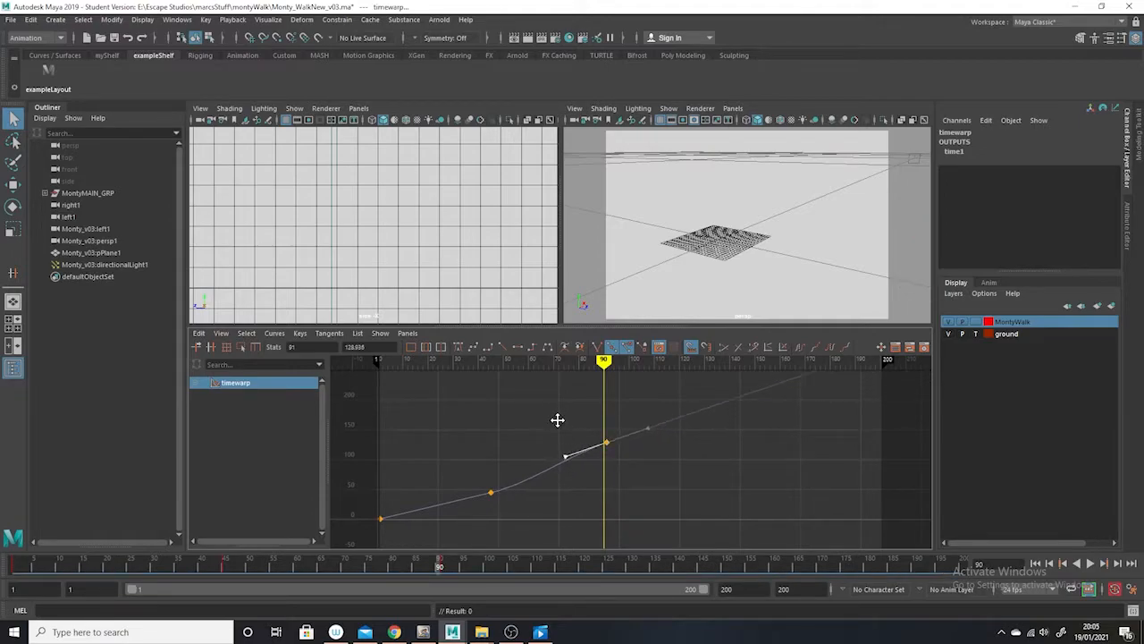
# Return to frame 1, widen the perspective view above the Graph Editor, and scrub the time-warped walk to frame 12
pyautogui.moveTo(460, 565); pyautogui.dragTo(13, 565)
pyautogui.press('space')
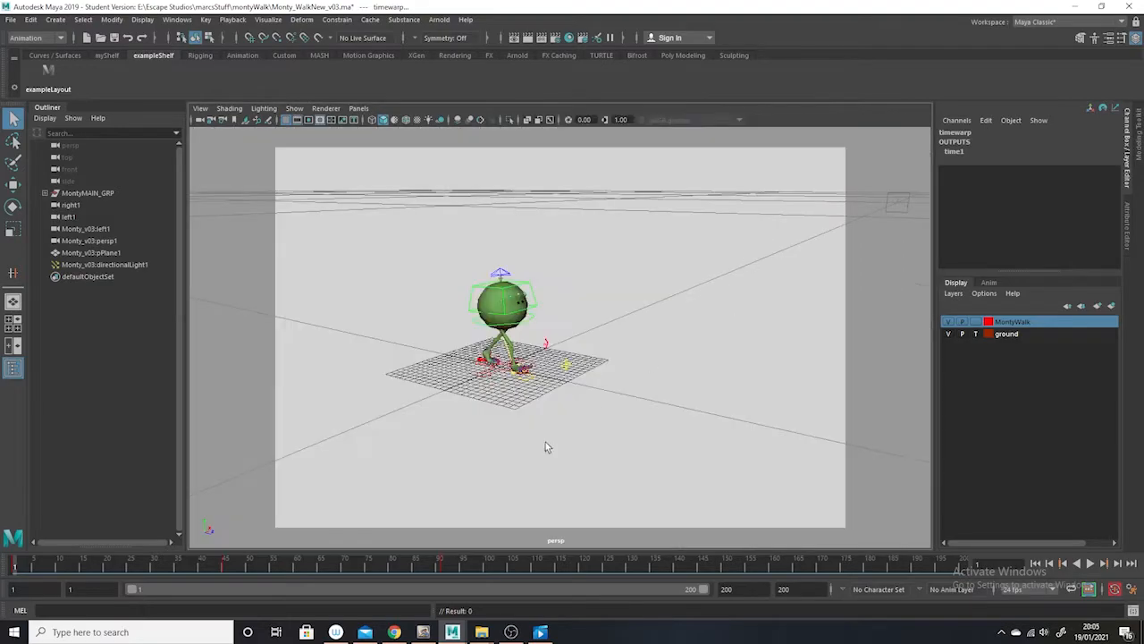
pyautogui.press('space')
pyautogui.moveTo(556, 258); pyautogui.dragTo(266, 259)
pyautogui.moveTo(90, 565)
pyautogui.mouseDown()
pyautogui.moveTo(66, 564)
pyautogui.moveTo(112, 567)
pyautogui.moveTo(68, 565)
pyautogui.mouseUp()
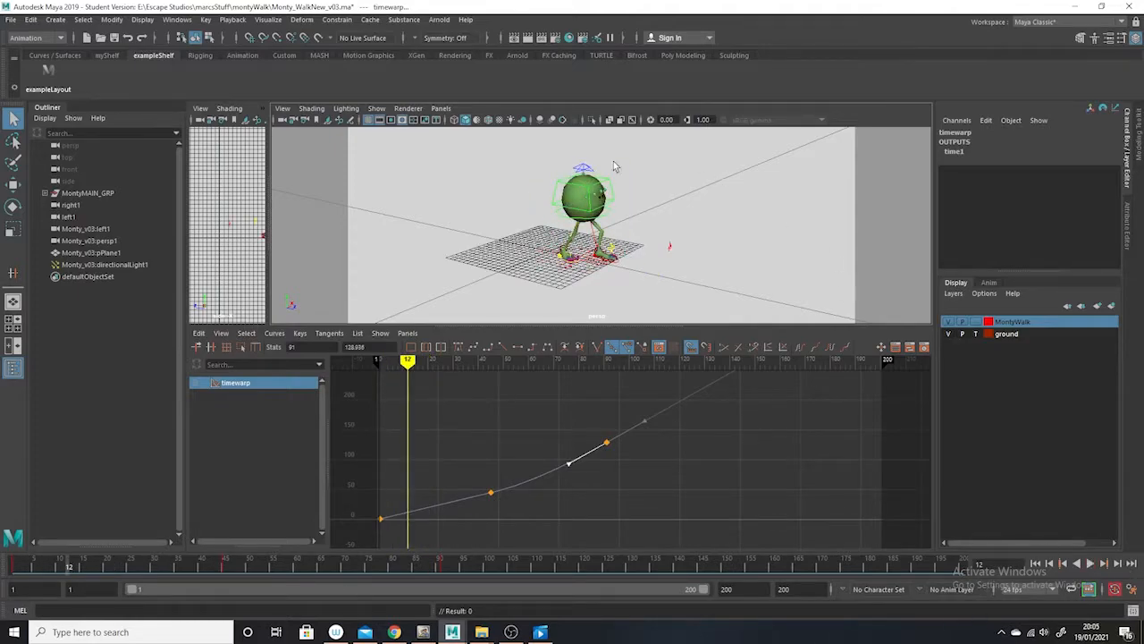
# Show only polygons in the perspective view and play the time-warped walk from frame 1
pyautogui.click(376, 108)
pyautogui.click(400, 154)
pyautogui.click(376, 108)
pyautogui.click(420, 234)
pyautogui.moveTo(59, 572); pyautogui.dragTo(13, 573)
pyautogui.click(1089, 567)
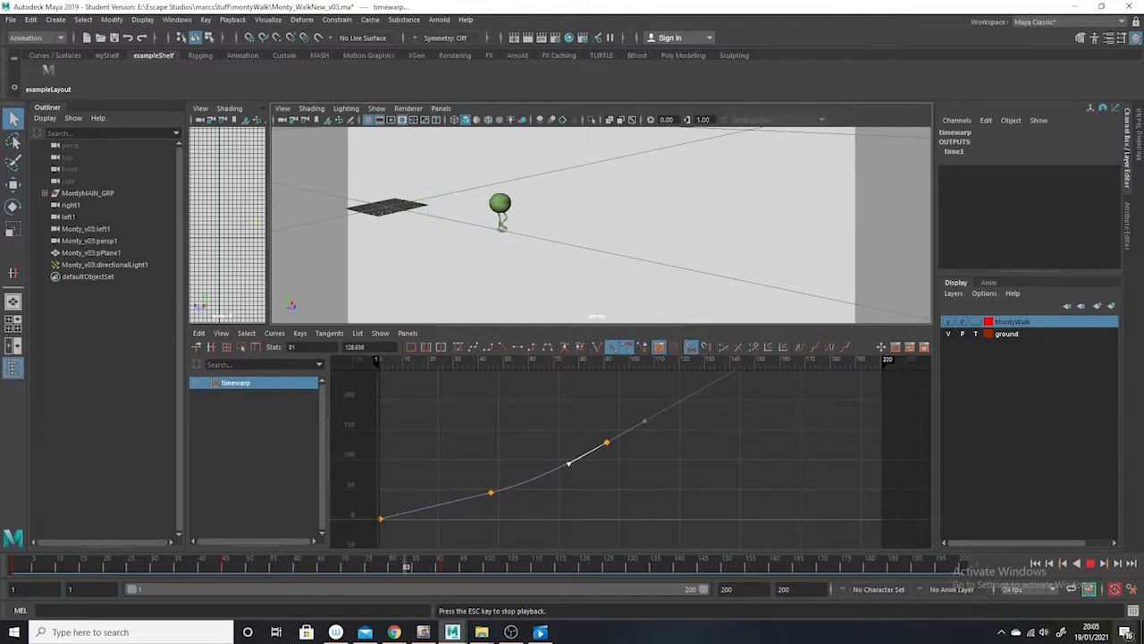
# Stop the playback and move the timewarp curve's frame 45 key earlier along the curve to about frame 36
pyautogui.keyDown('alt'); pyautogui.moveTo(506, 412); pyautogui.dragTo(664, 525, button='right'); pyautogui.keyUp('alt')
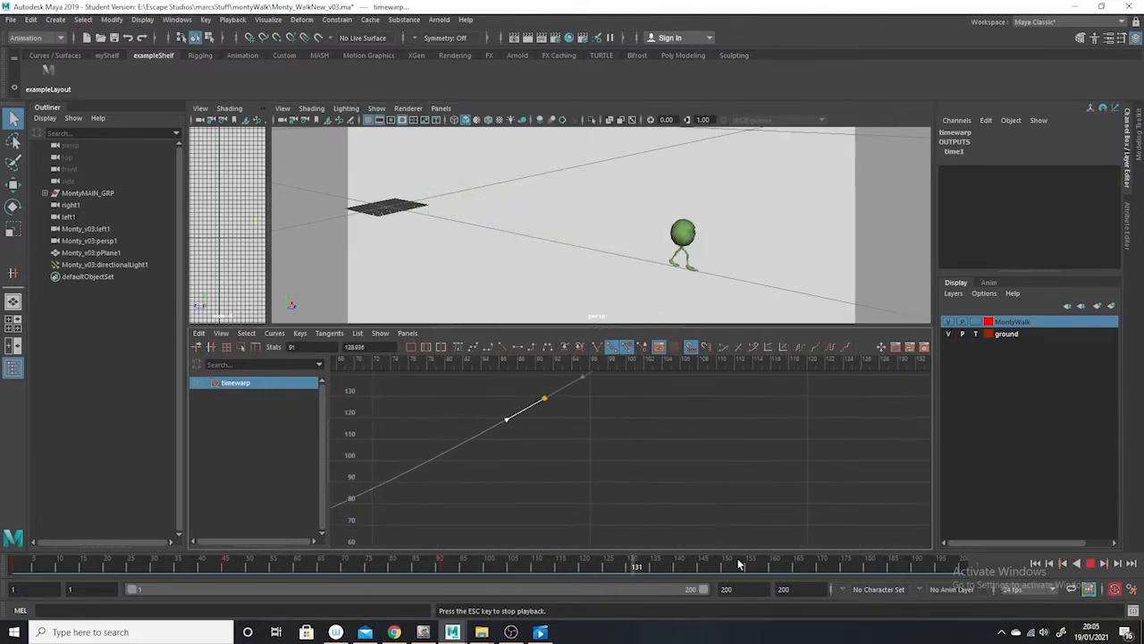
pyautogui.keyDown('alt'); pyautogui.moveTo(661, 437); pyautogui.dragTo(950, 450, button='middle'); pyautogui.keyUp('alt')
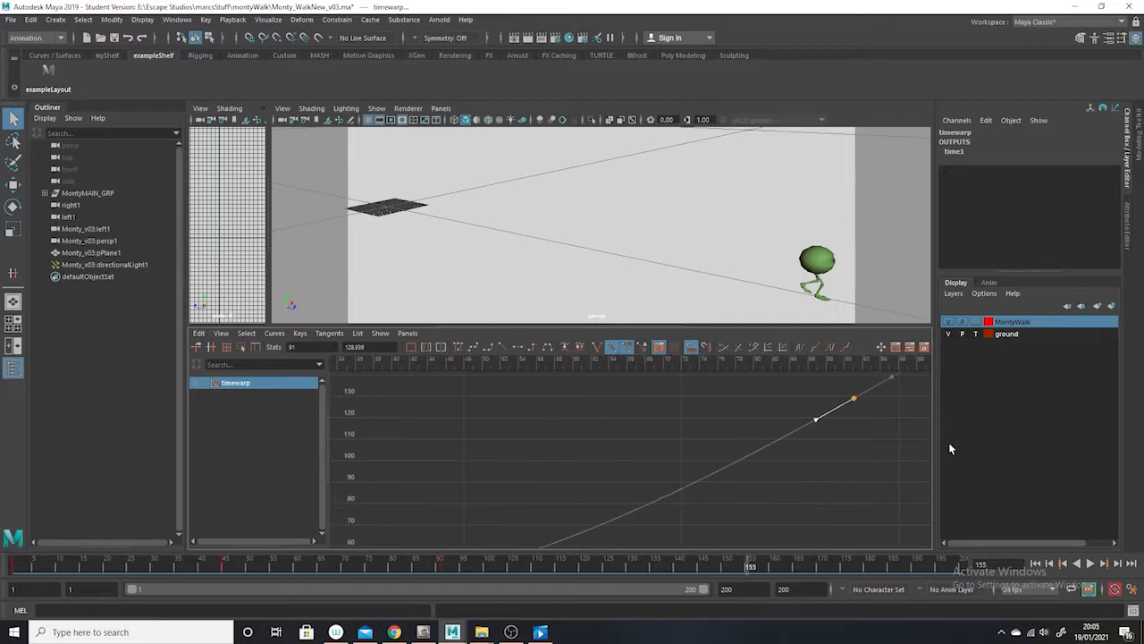
pyautogui.keyDown('alt'); pyautogui.moveTo(951, 450); pyautogui.dragTo(715, 460, button='right'); pyautogui.keyUp('alt')
pyautogui.keyDown('alt'); pyautogui.moveTo(715, 459); pyautogui.dragTo(682, 468, button='middle'); pyautogui.keyUp('alt')
pyautogui.keyDown('alt'); pyautogui.moveTo(682, 467); pyautogui.dragTo(673, 480, button='right'); pyautogui.keyUp('alt')
pyautogui.moveTo(597, 441); pyautogui.dragTo(553, 481)
pyautogui.moveTo(731, 391); pyautogui.dragTo(529, 470)
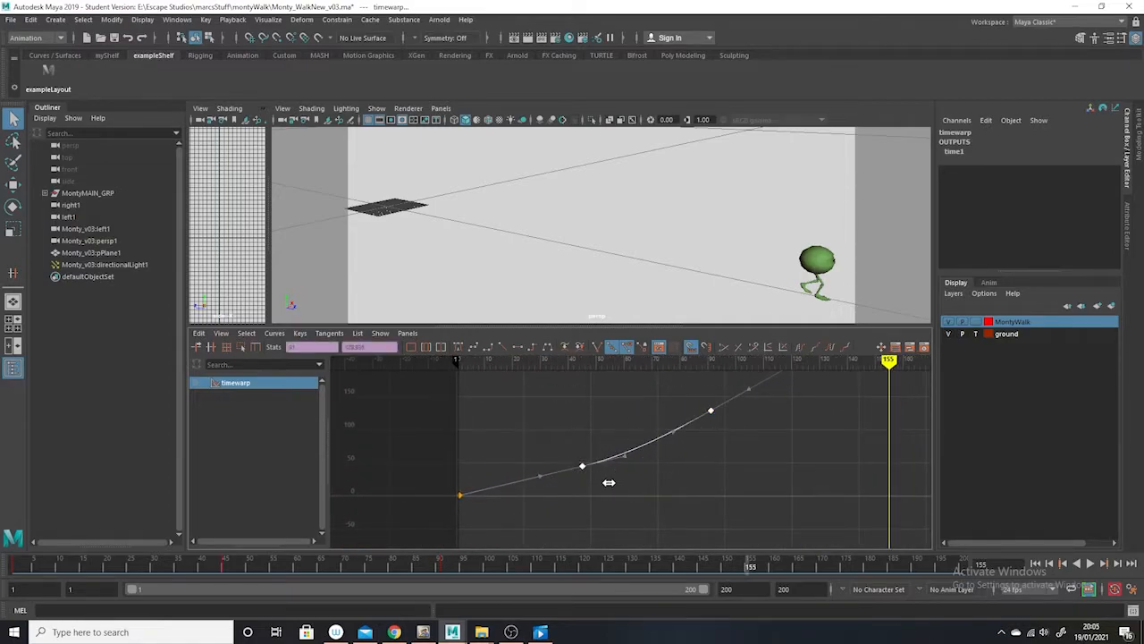
pyautogui.moveTo(603, 493); pyautogui.dragTo(575, 445)
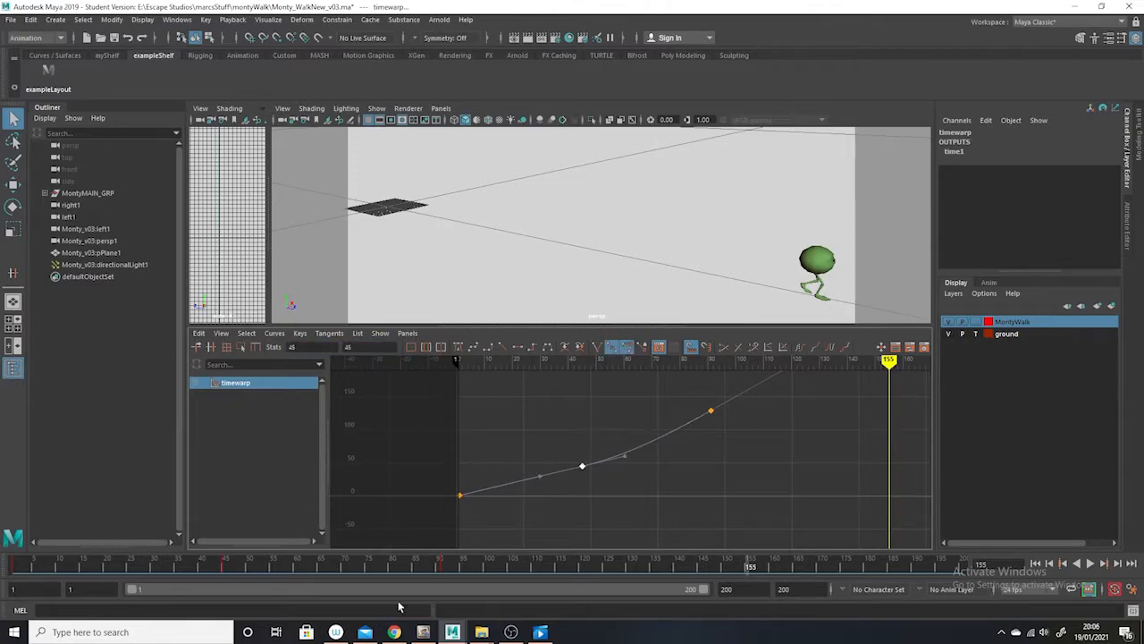
pyautogui.moveTo(222, 572); pyautogui.dragTo(181, 566)
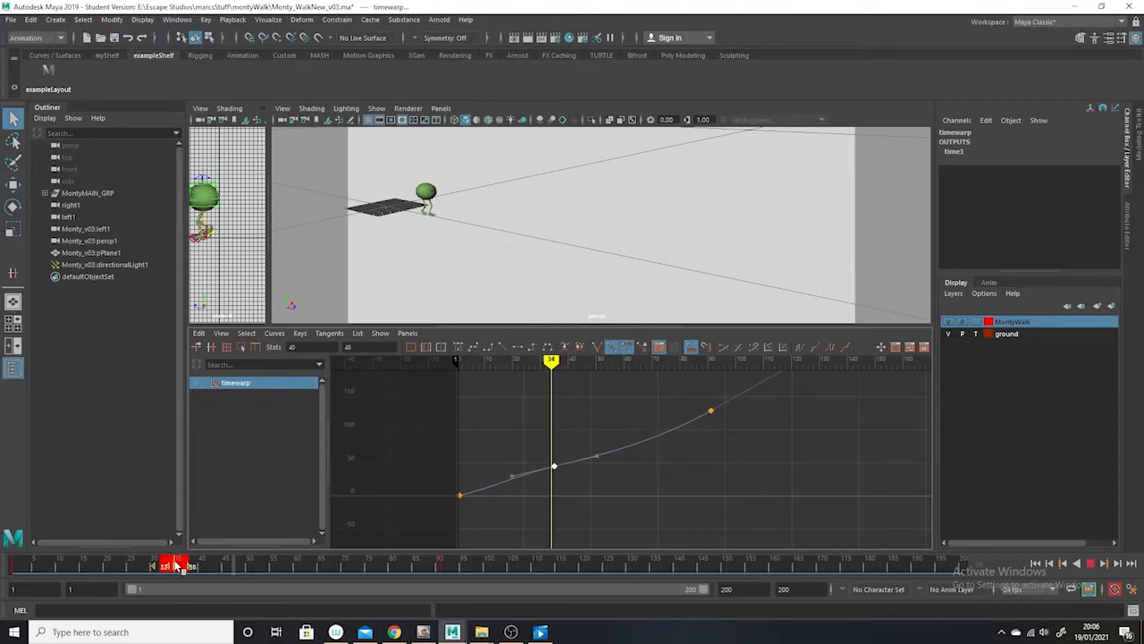
pyautogui.moveTo(584, 429); pyautogui.dragTo(533, 477)
pyautogui.keyDown('shift'); pyautogui.moveTo(556, 415); pyautogui.dragTo(558, 431, button='middle'); pyautogui.keyUp('shift')
pyautogui.click(575, 497)
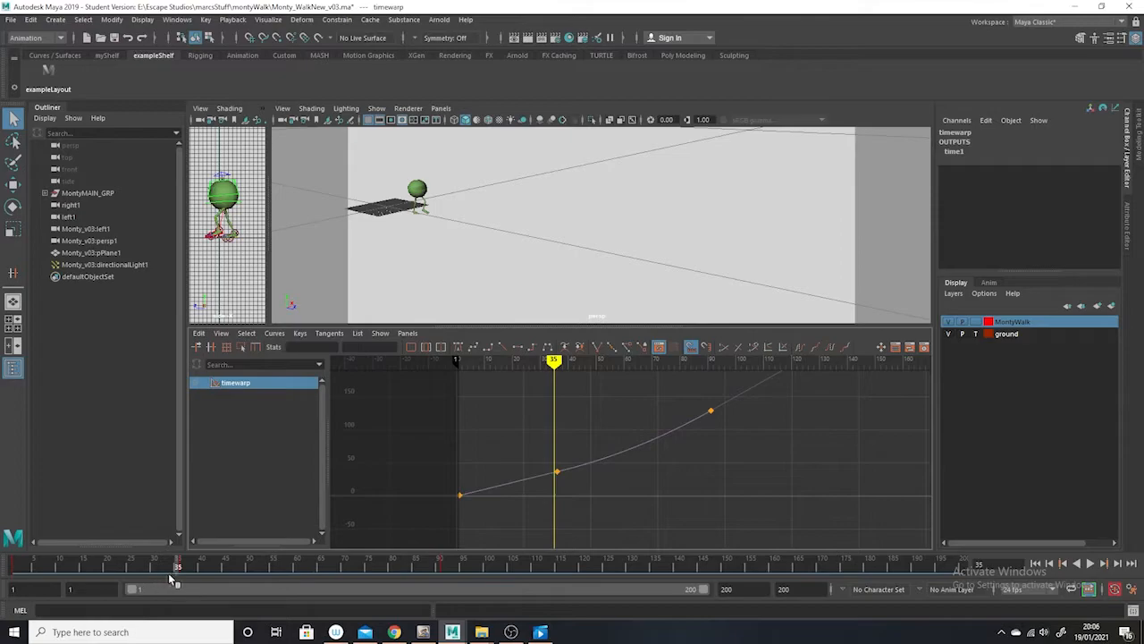
# Return to frame 1 and play the walk to review the earlier speed-up
pyautogui.moveTo(168, 573); pyautogui.dragTo(2, 546)
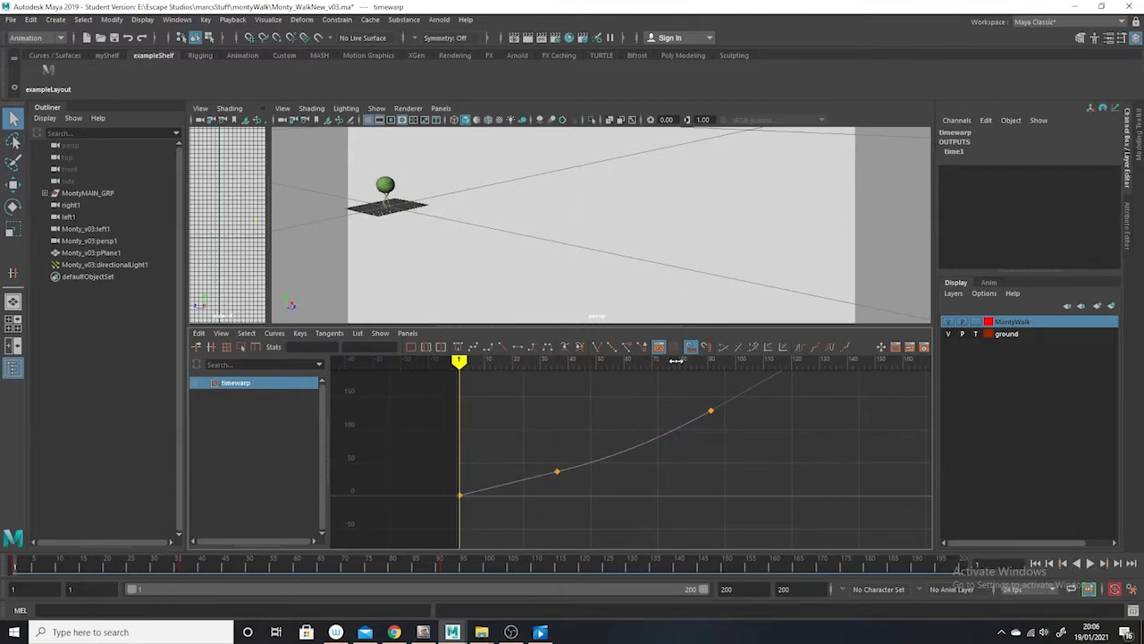
pyautogui.click(1089, 563)
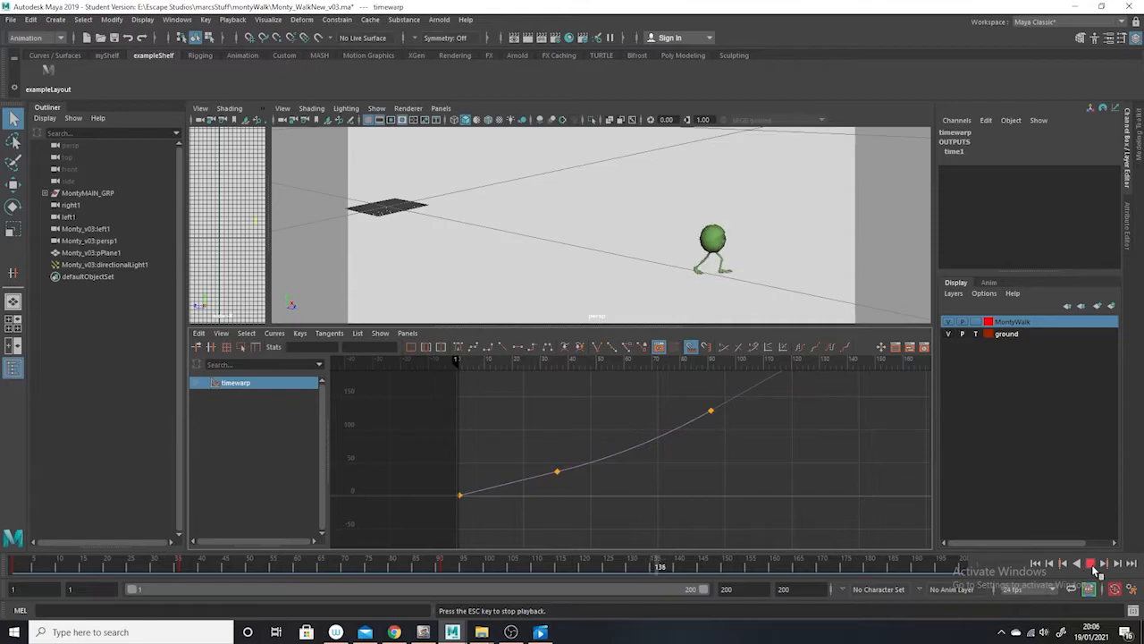
pyautogui.press('Escape')
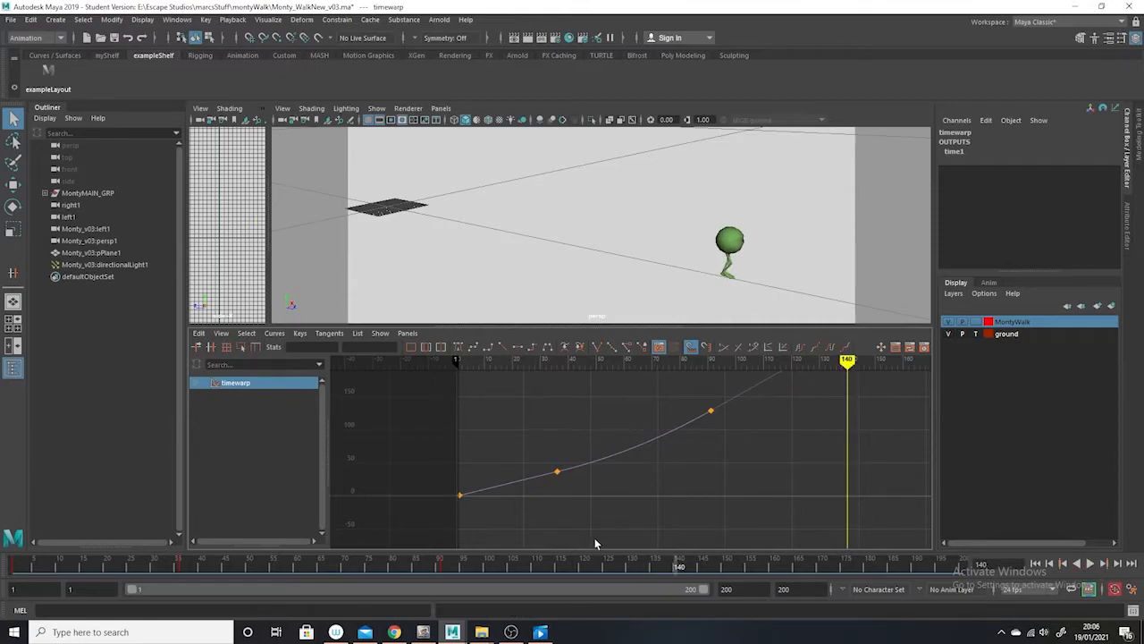
# Move the timewarp curve's frame 91 key to frame 84 and play the walk again from near the start
pyautogui.click(711, 411)
pyautogui.keyDown('shift'); pyautogui.moveTo(723, 427); pyautogui.dragTo(702, 427, button='middle'); pyautogui.keyUp('shift')
pyautogui.moveTo(436, 574); pyautogui.dragTo(56, 575)
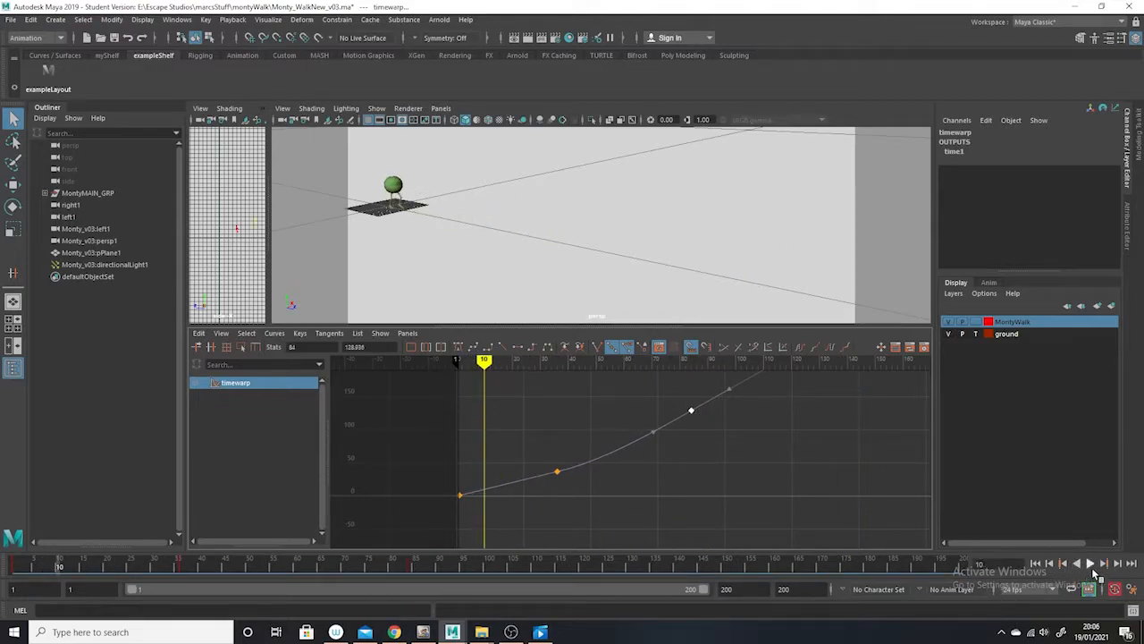
pyautogui.click(1092, 563)
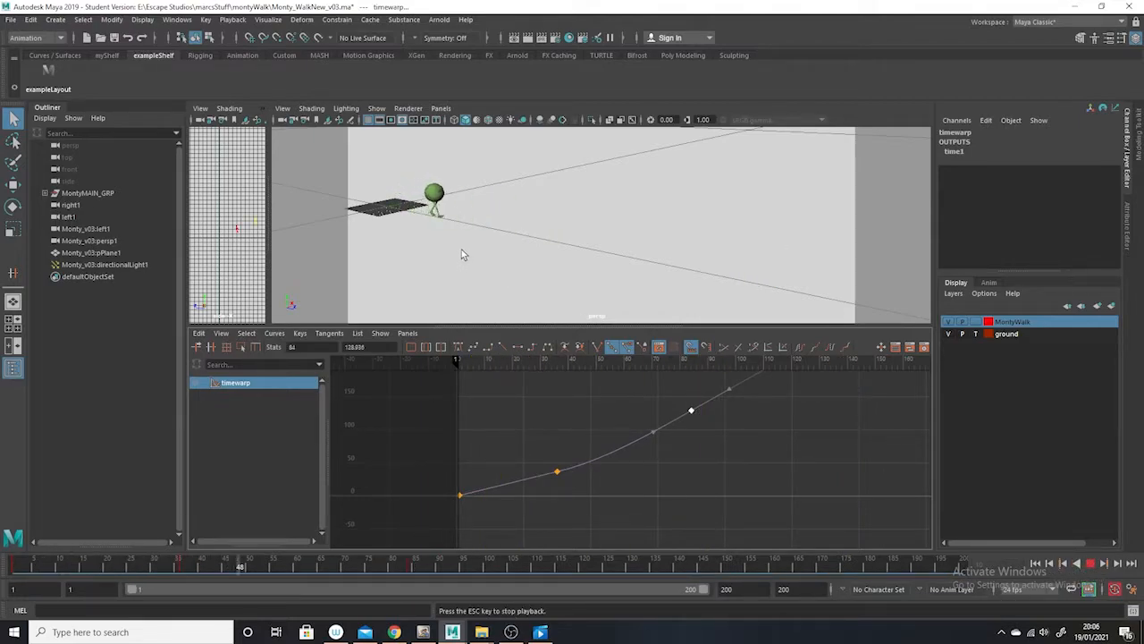
pyautogui.click(1091, 563)
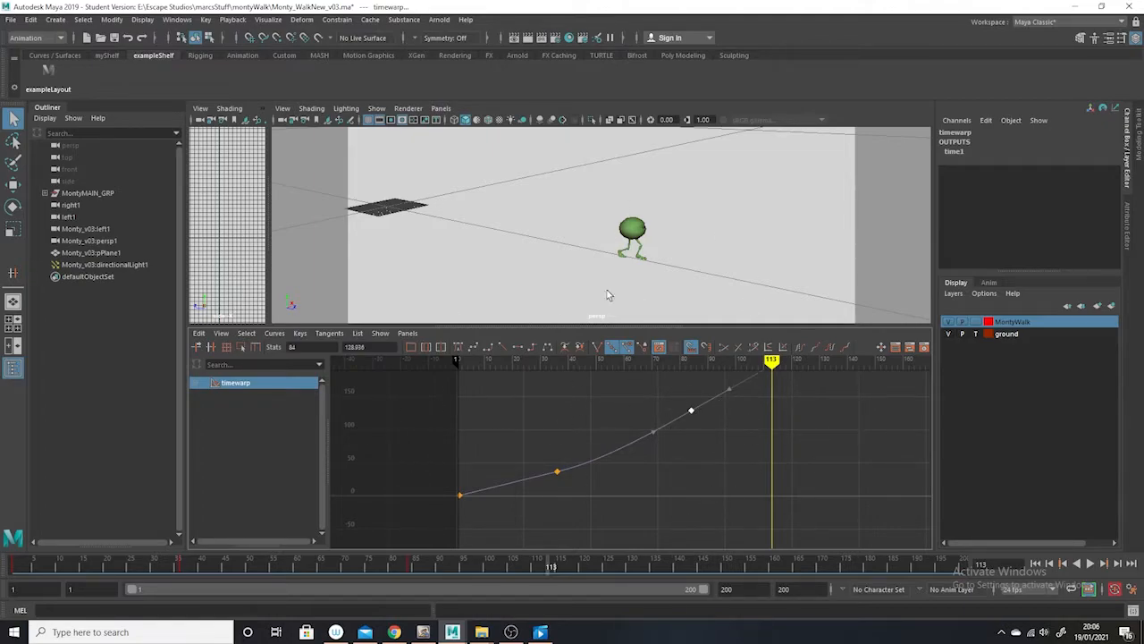
pyautogui.middleClick(690, 411)
# Show NURBS curves in the perspective view and create an animation layer from all of Monty's selected controls and geometry
pyautogui.click(377, 109)
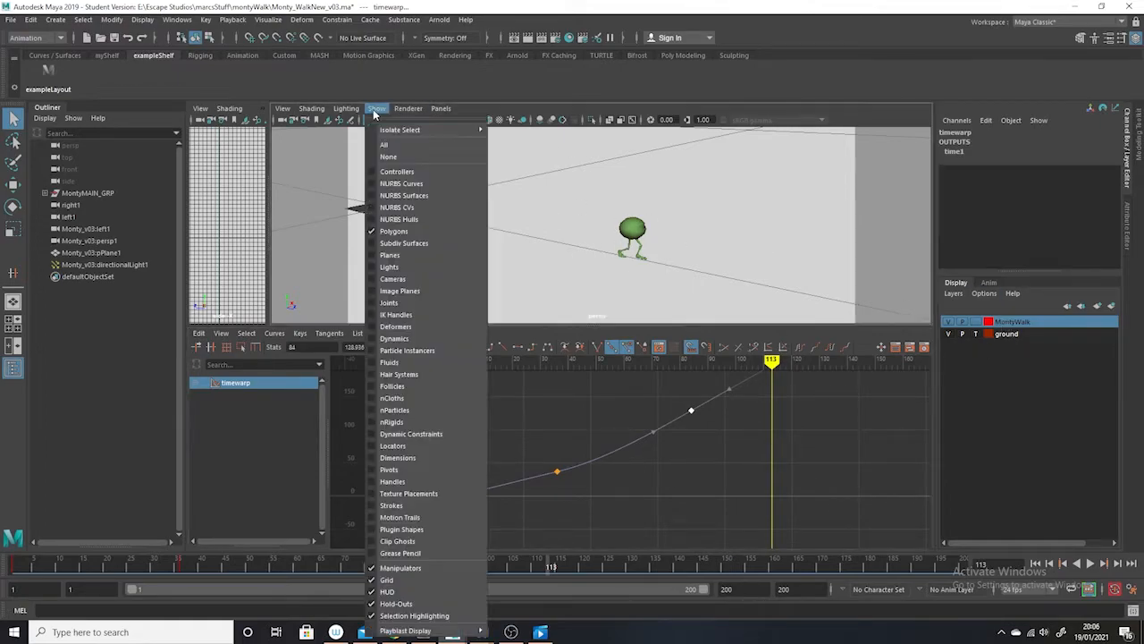
pyautogui.click(423, 190)
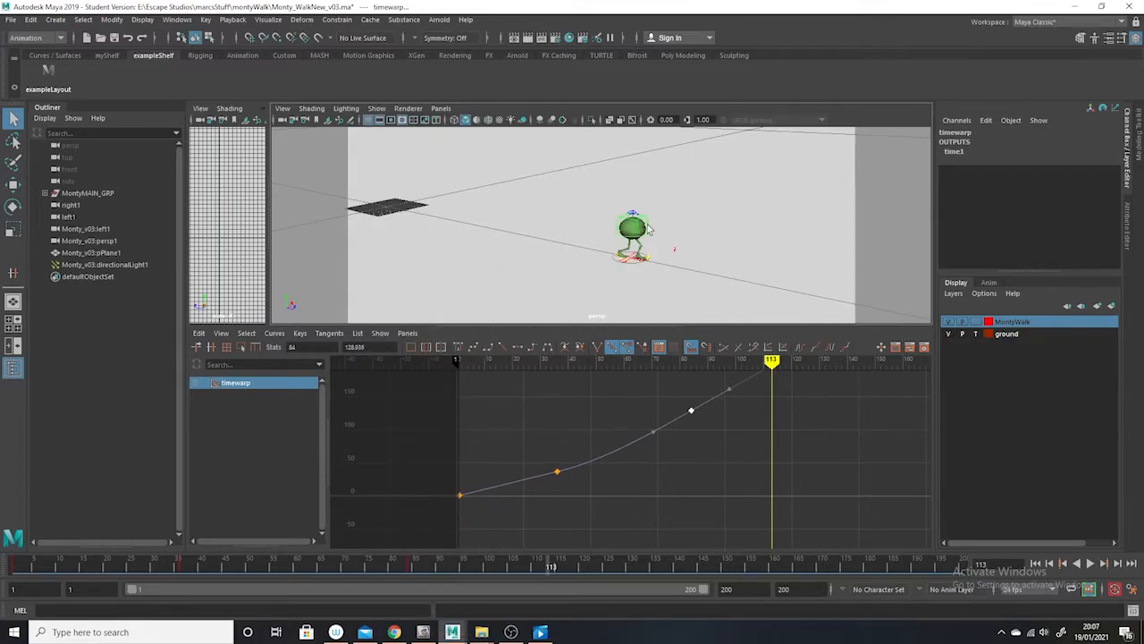
pyautogui.click(989, 284)
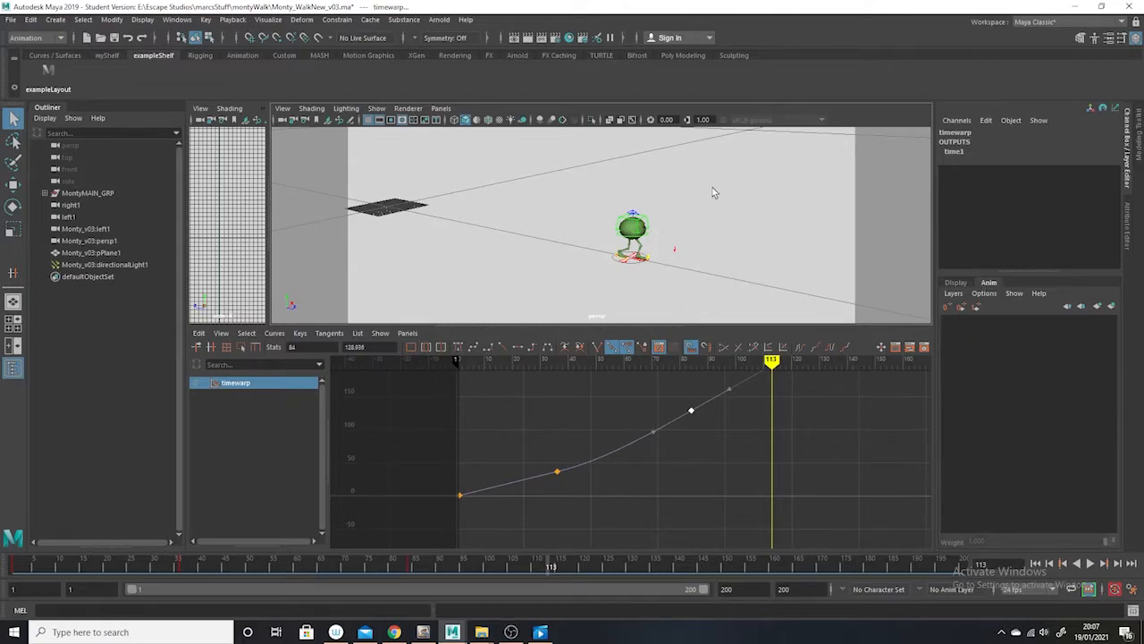
pyautogui.moveTo(590, 270); pyautogui.dragTo(590, 270)
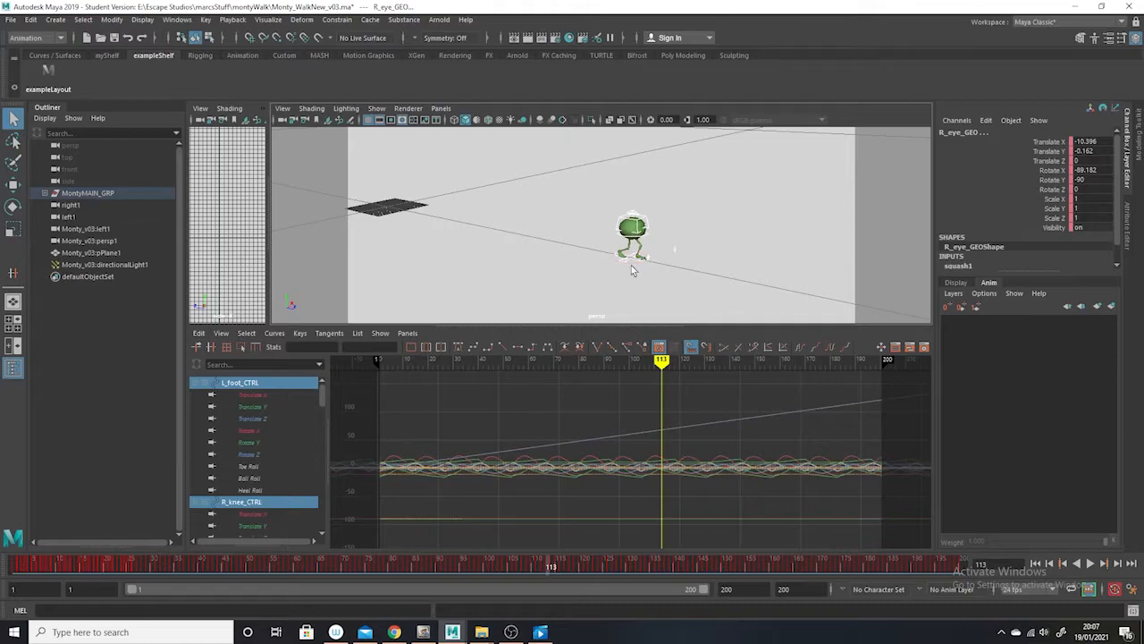
pyautogui.click(1113, 307)
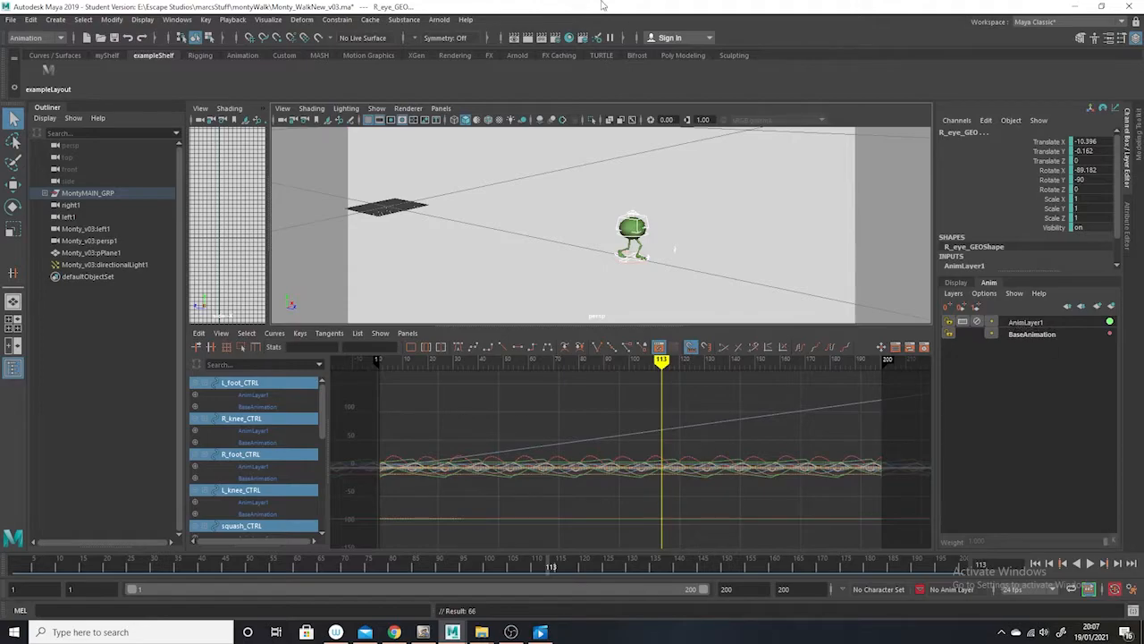
# Set both the playback end and the animation end to frame 100
pyautogui.click(33, 20)
pyautogui.moveTo(44, 131)
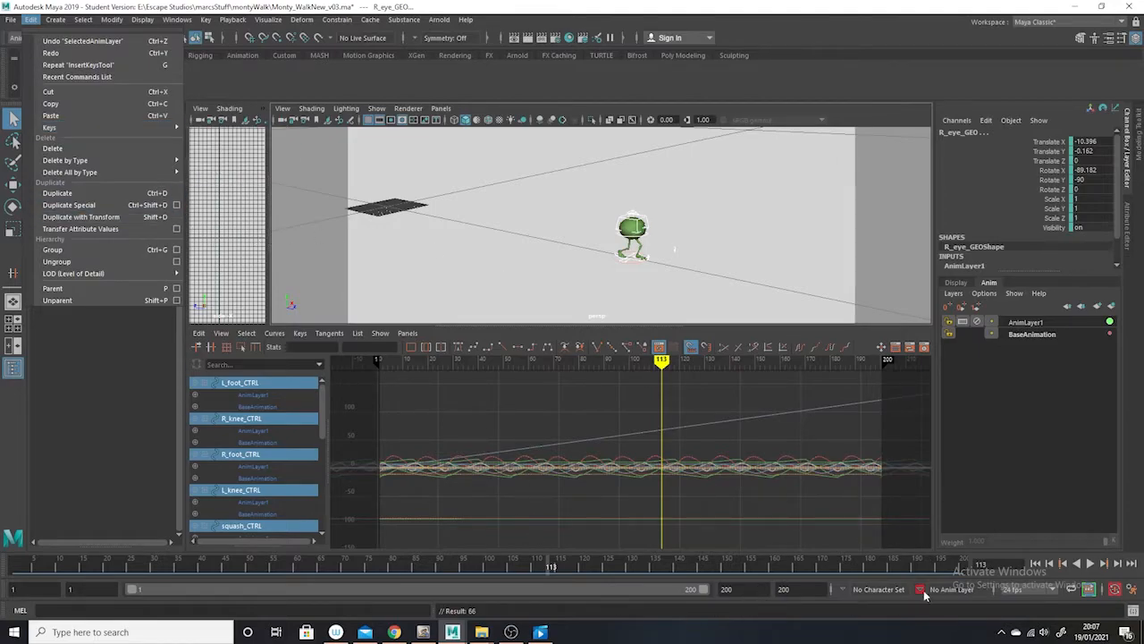
pyautogui.click(740, 591)
pyautogui.click(739, 591)
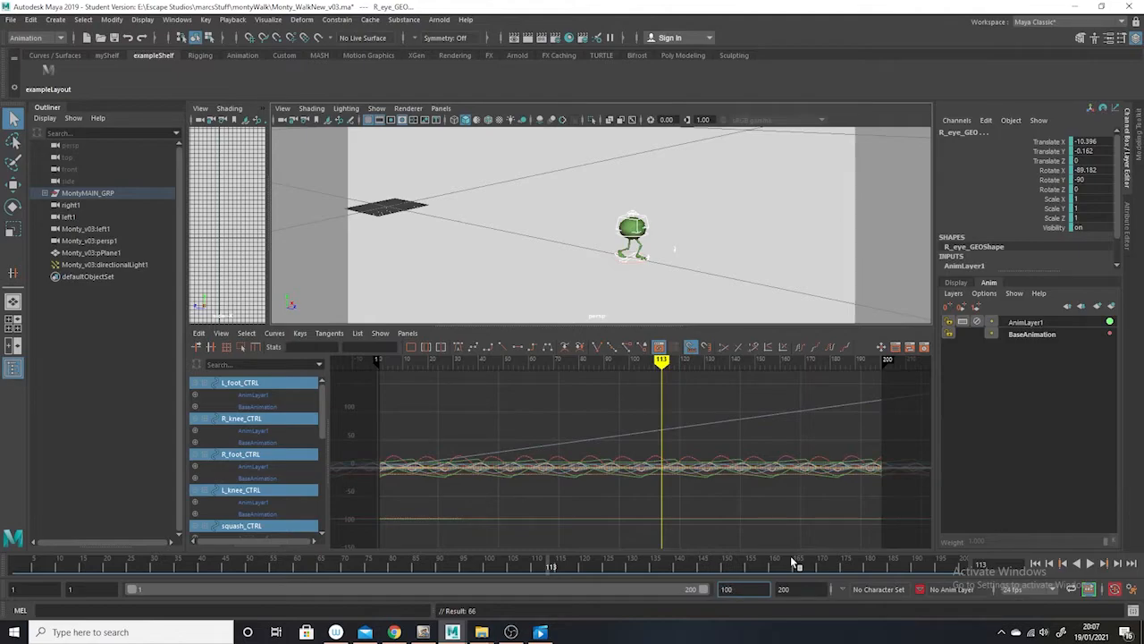
pyautogui.press('Return')
pyautogui.click(790, 589)
pyautogui.write('100')
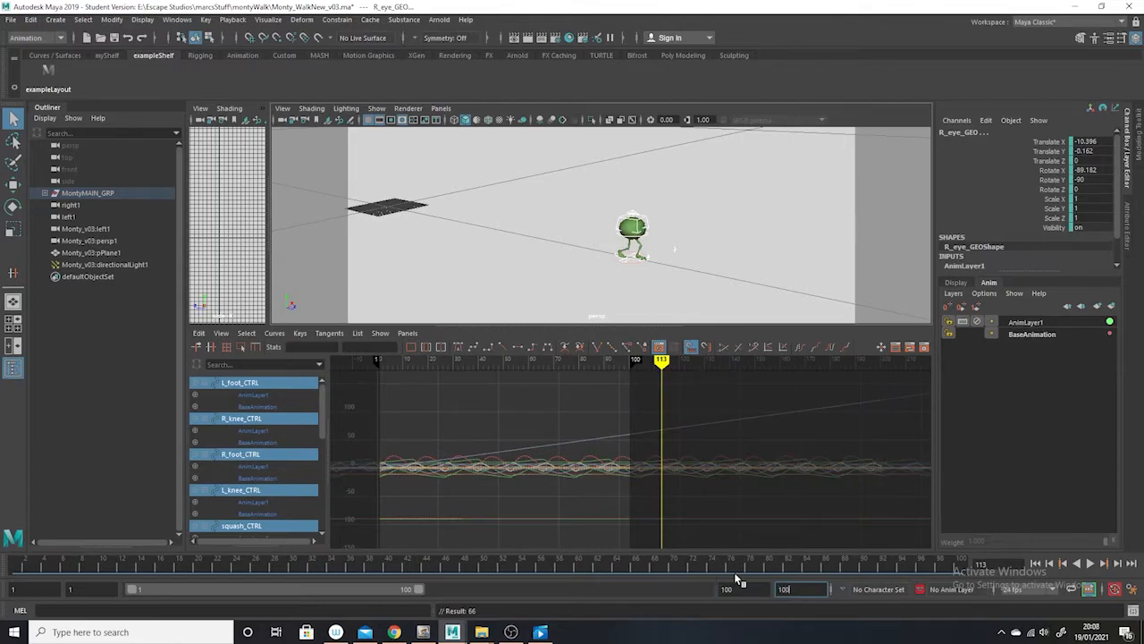
pyautogui.press('Return')
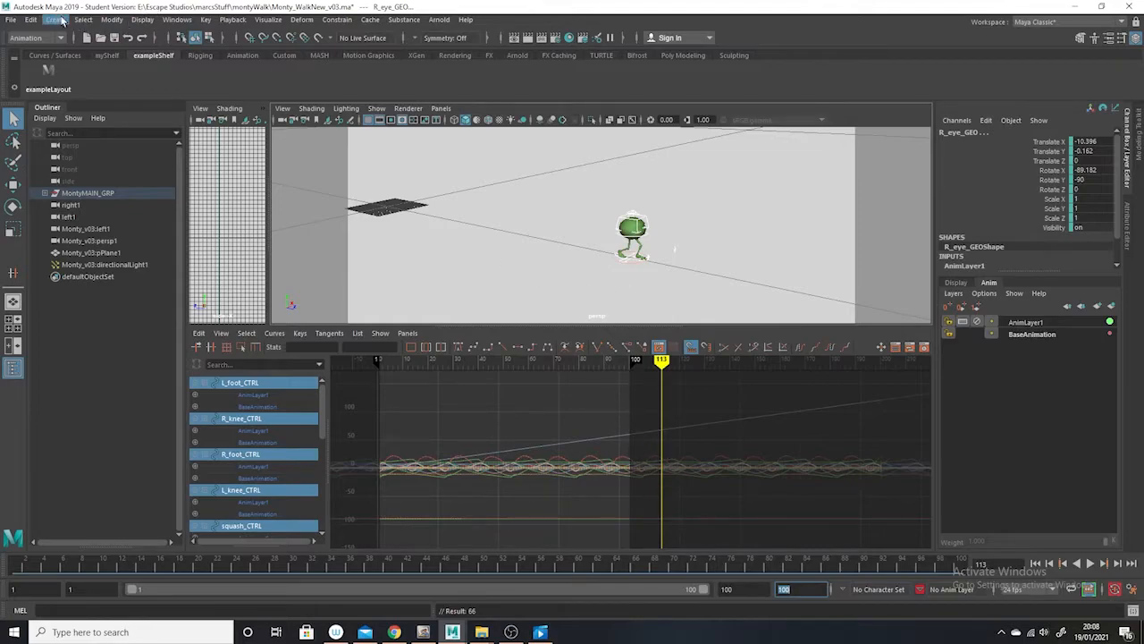
# Bake the simulation for the selected Monty rig over frames 1 to 100 and play the result from the start
pyautogui.click(30, 20)
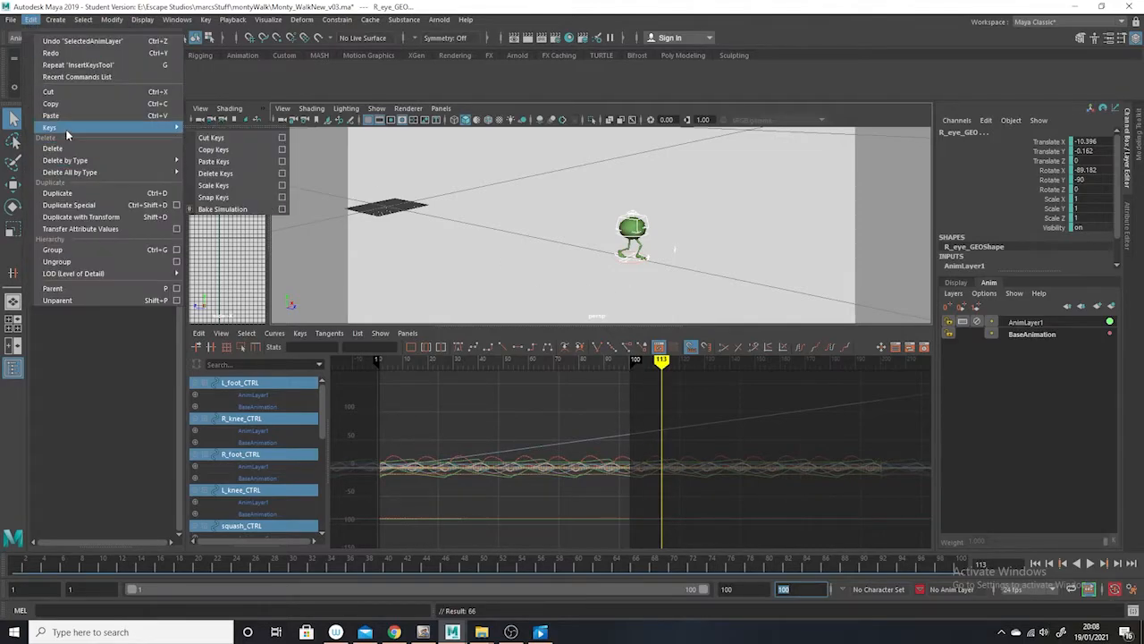
pyautogui.click(259, 209)
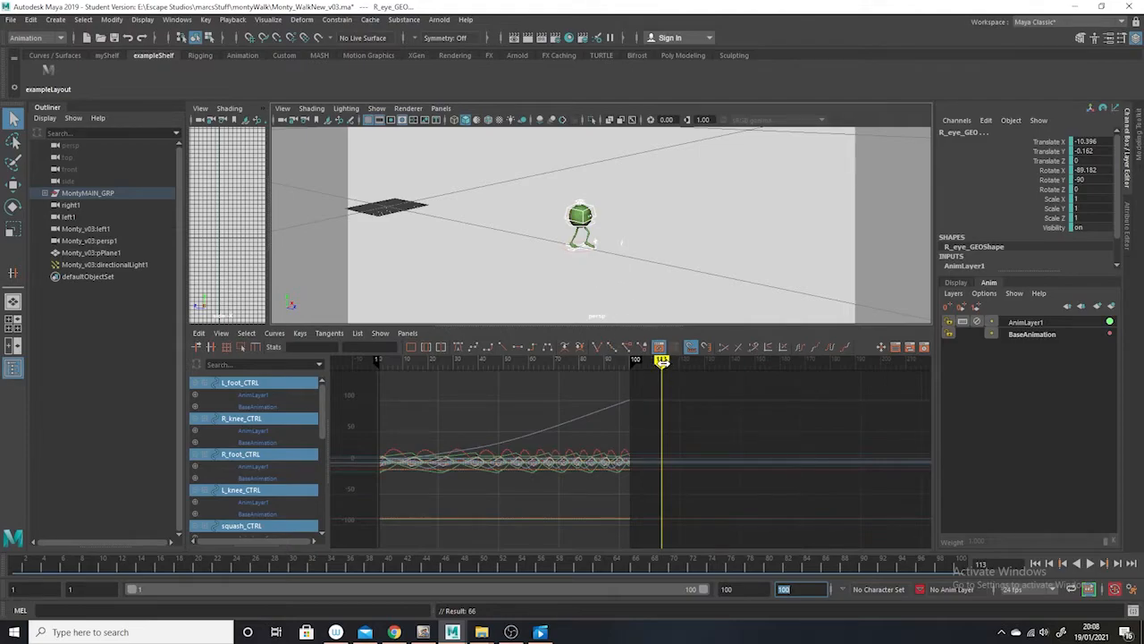
pyautogui.moveTo(659, 360); pyautogui.dragTo(363, 360)
pyautogui.click(1090, 563)
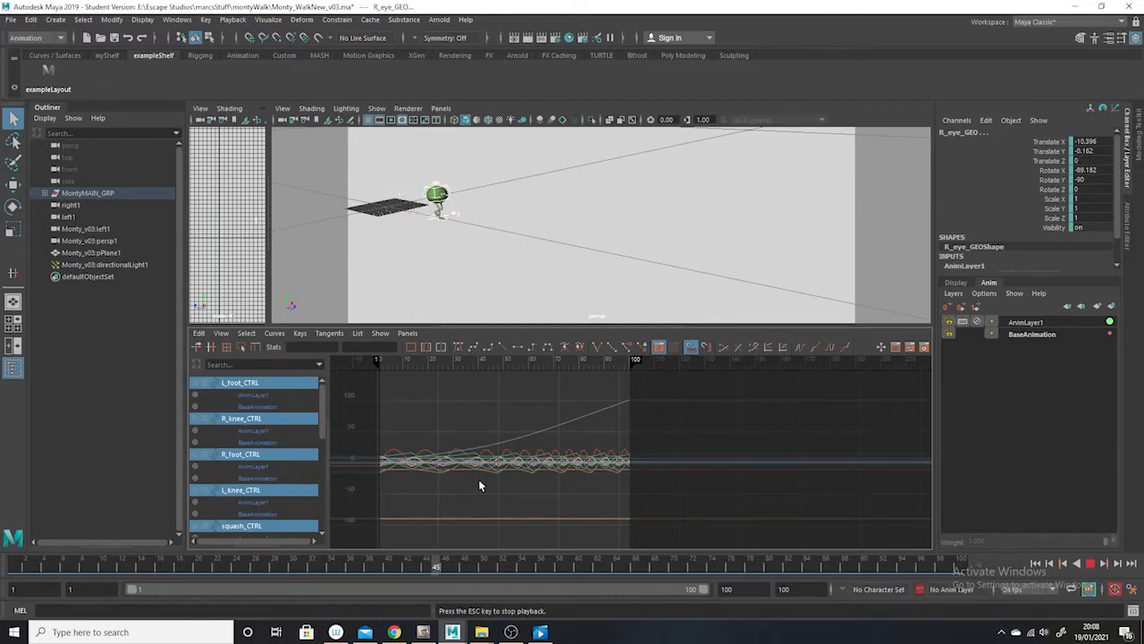
pyautogui.press('Escape')
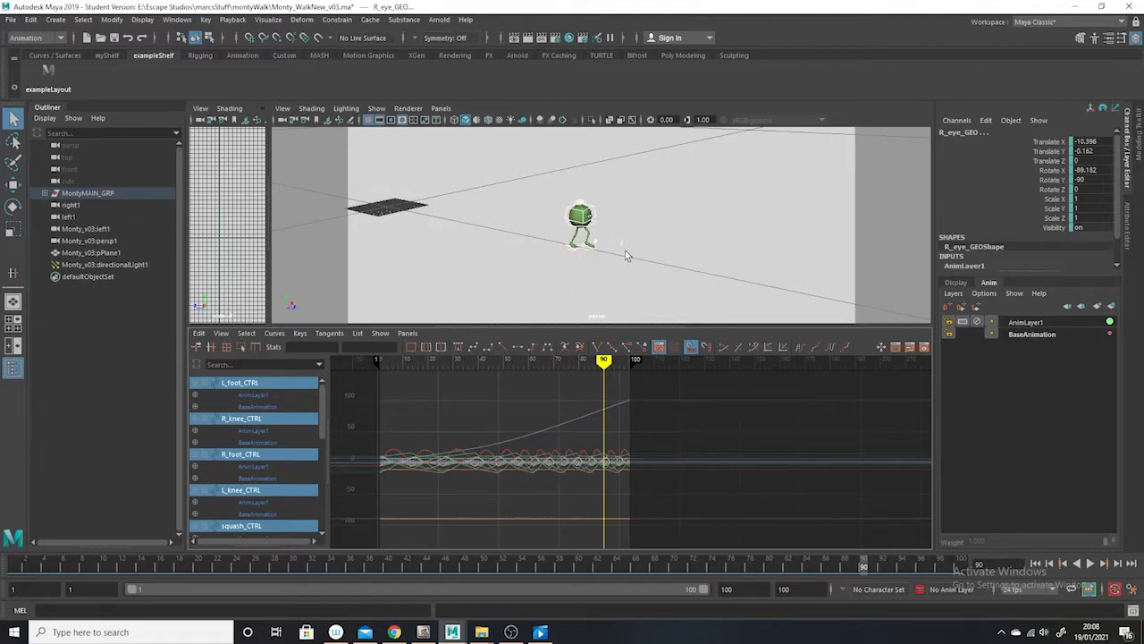
# Select the scene time warp to show its curve in the Graph Editor, and delete the time warp
pyautogui.click(206, 21)
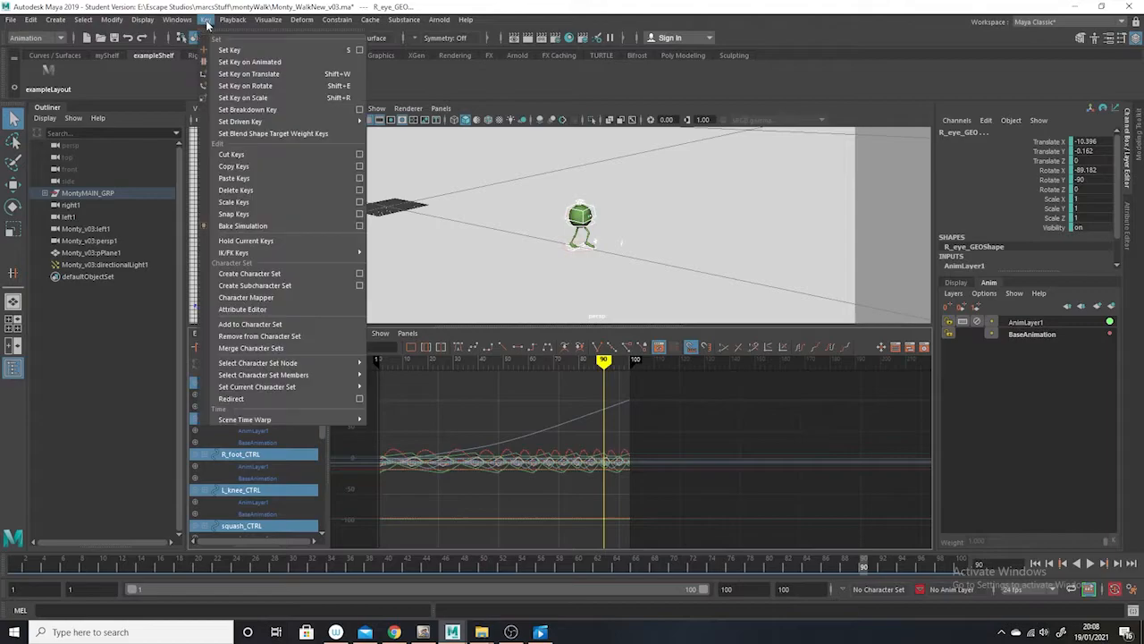
pyautogui.moveTo(321, 418)
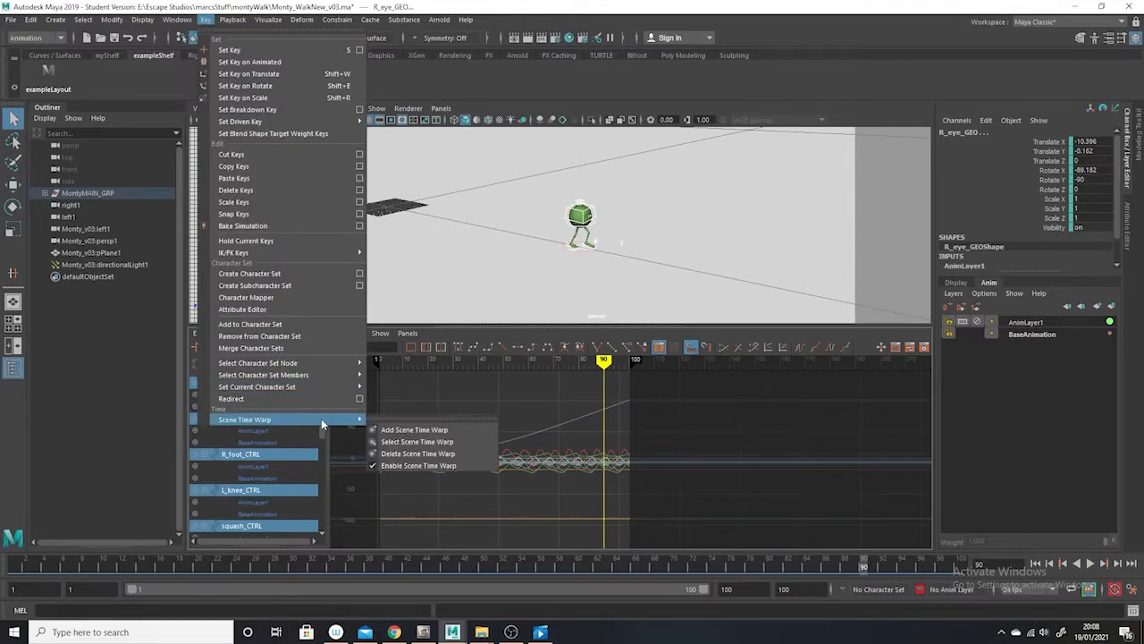
pyautogui.click(414, 441)
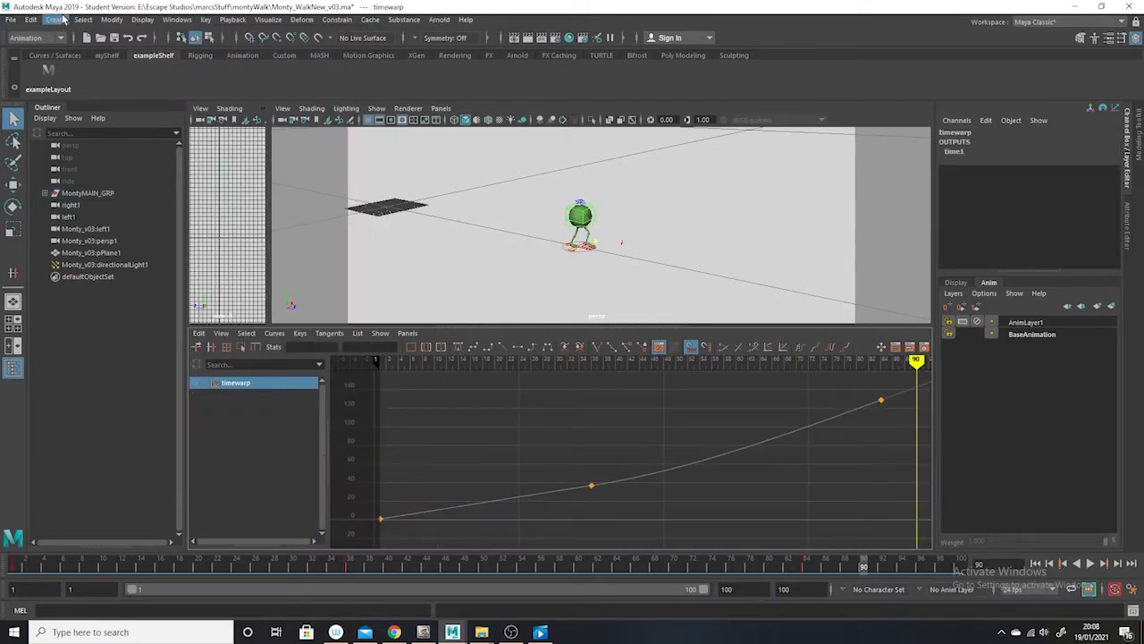
pyautogui.click(205, 20)
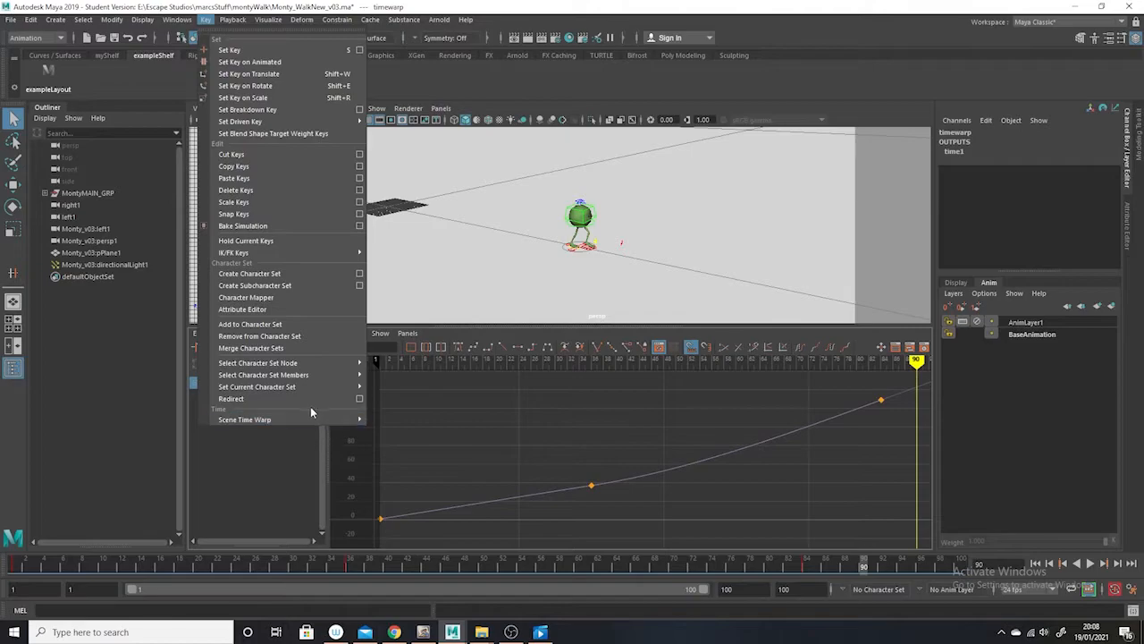
pyautogui.moveTo(307, 420)
pyautogui.click(443, 466)
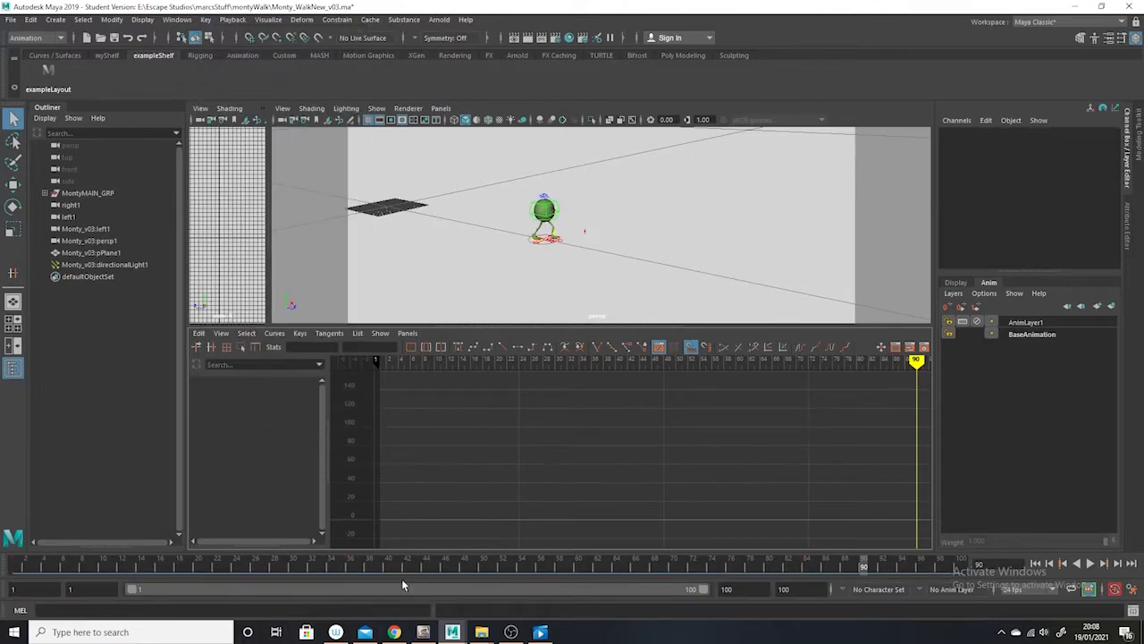
# Return to frame 1 and play the baked walk without the scene time warp
pyautogui.click(9, 565)
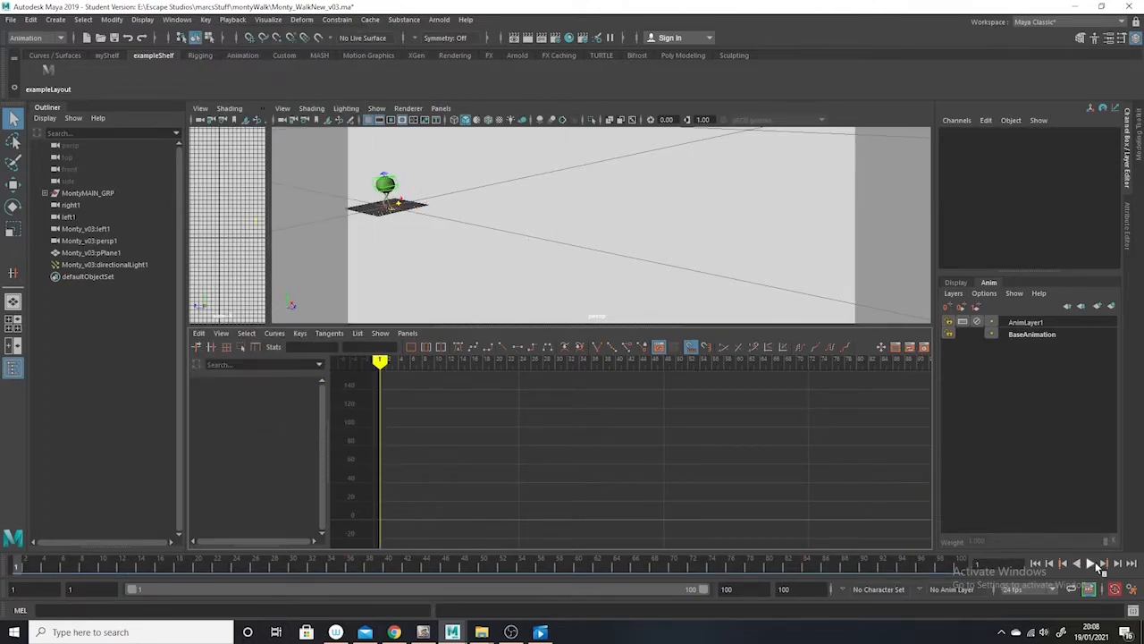
pyautogui.click(1093, 562)
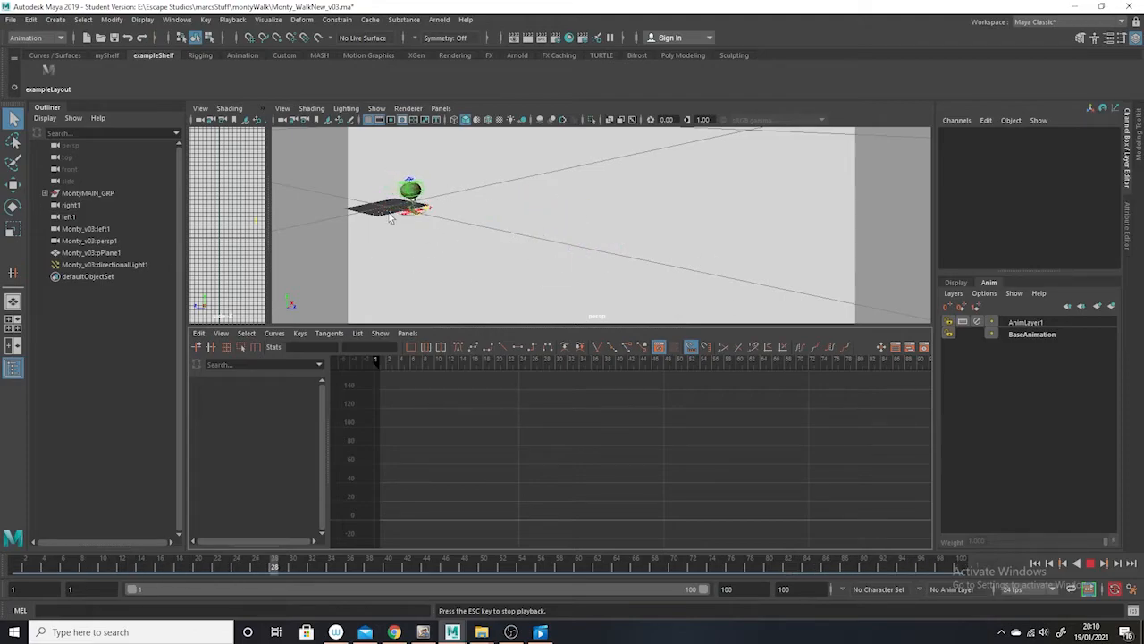
pyautogui.click(1090, 563)
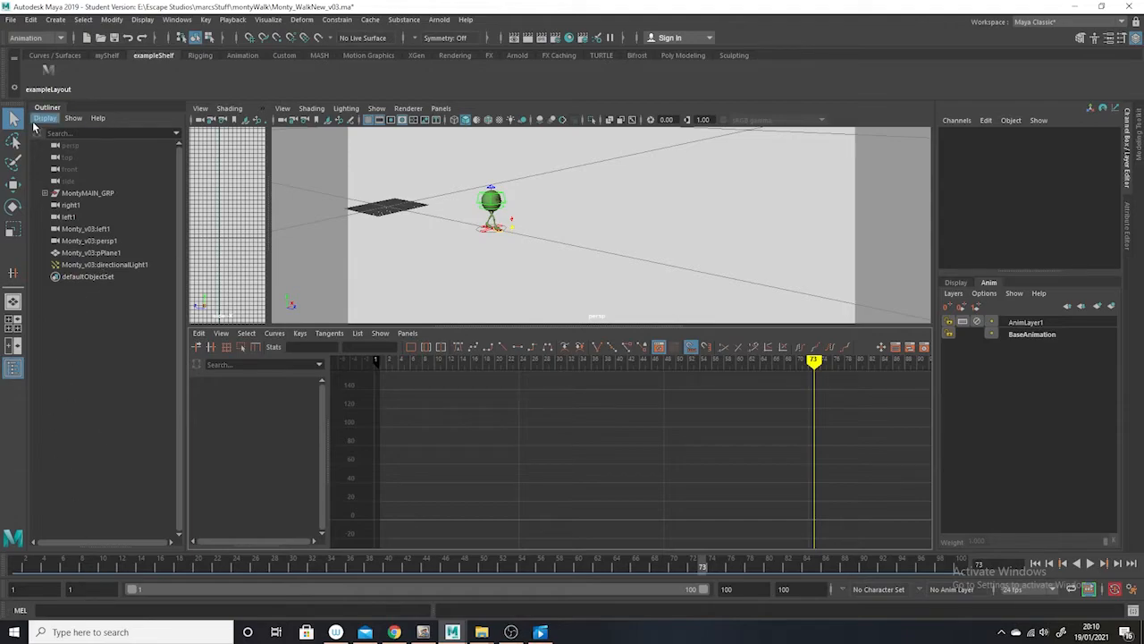
# Import the scene Monty_v03.ma from the Runs/monty_Run folder into the current walk scene
pyautogui.click(11, 20)
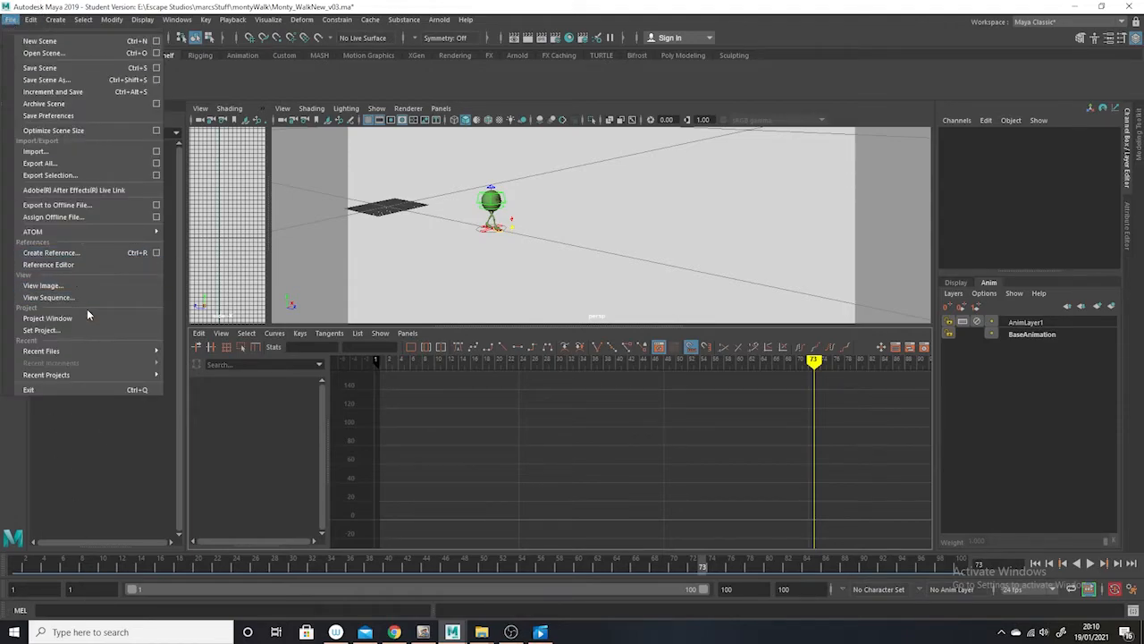
pyautogui.click(54, 152)
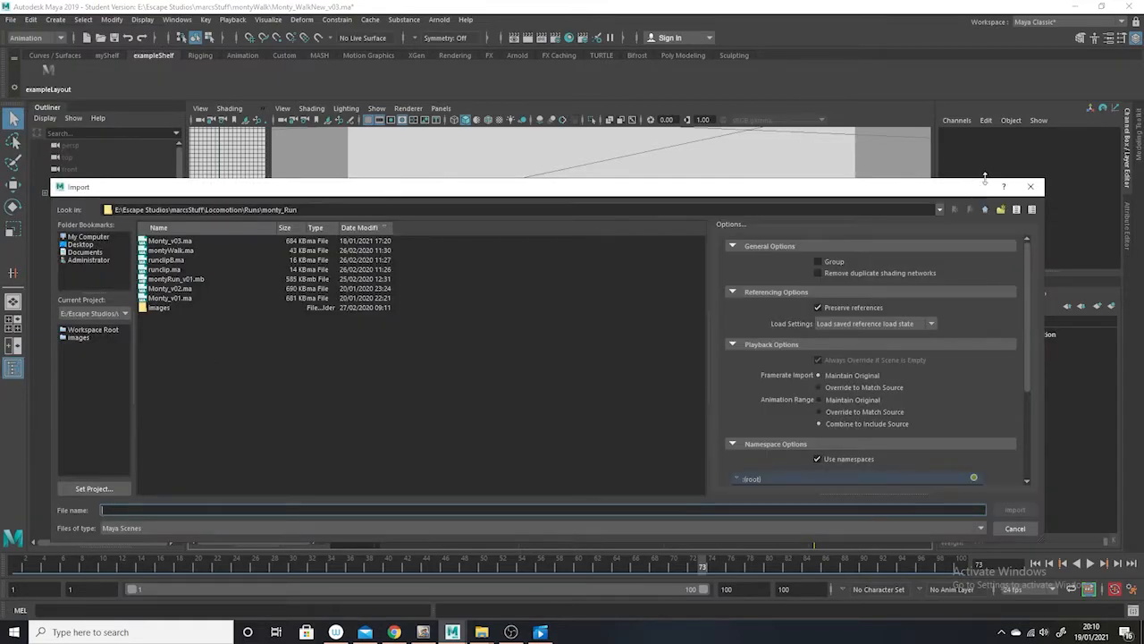
pyautogui.click(985, 209)
pyautogui.doubleClick(165, 241)
pyautogui.click(183, 242)
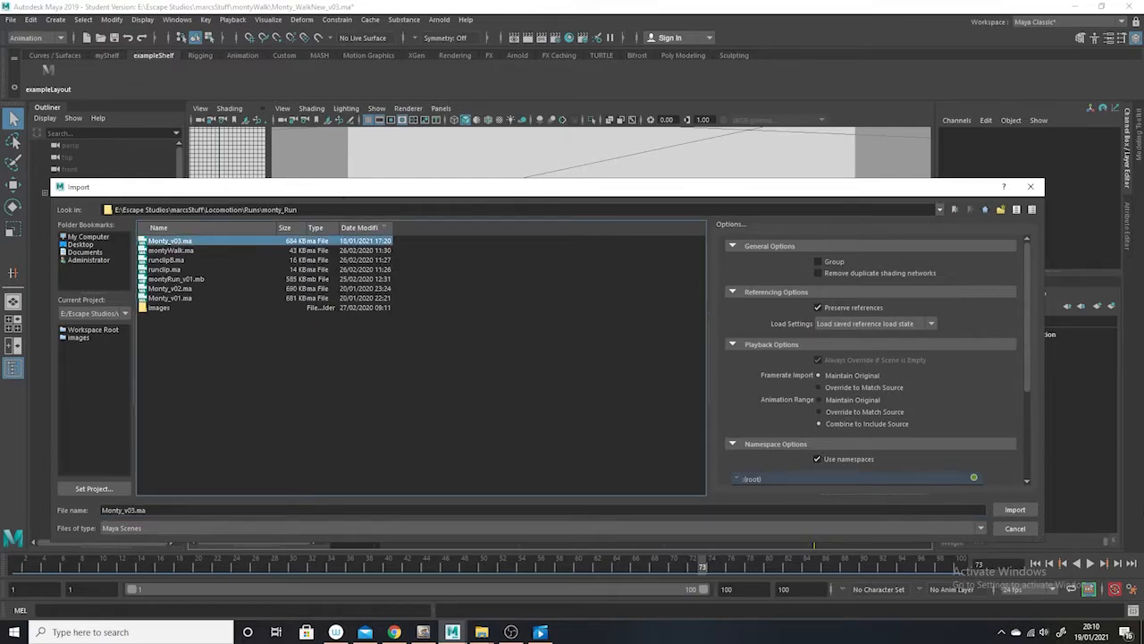
pyautogui.click(1015, 510)
pyautogui.click(536, 327)
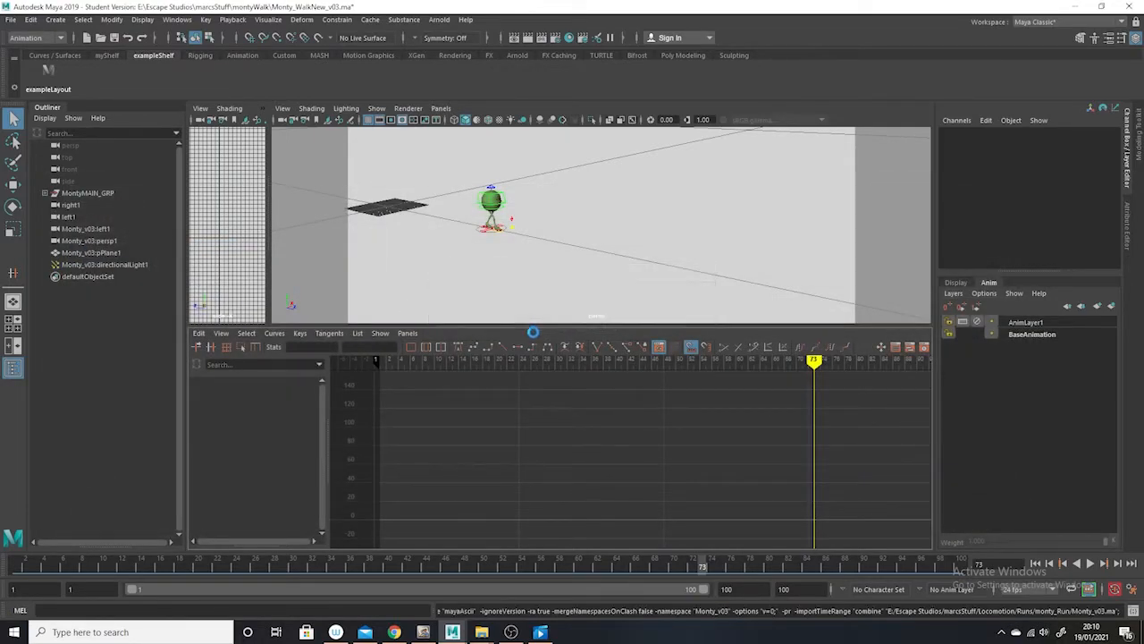
pyautogui.click(573, 351)
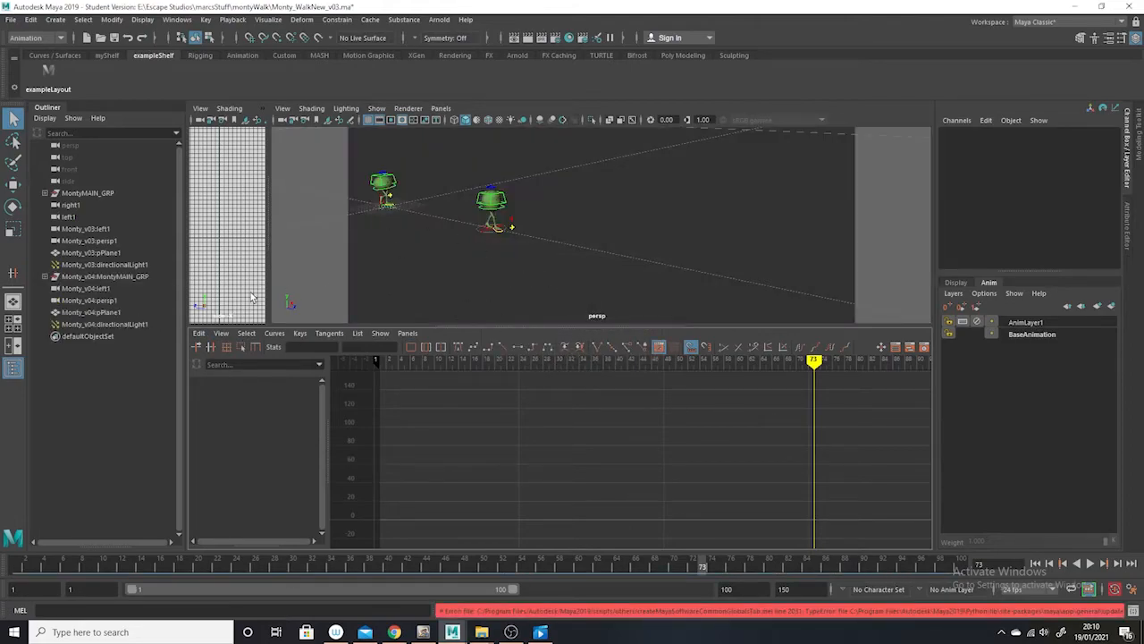
# Delete the imported scene's ground plane, Monty_v04:pPlane1, and scrub the timeline to frame 15
pyautogui.click(501, 288)
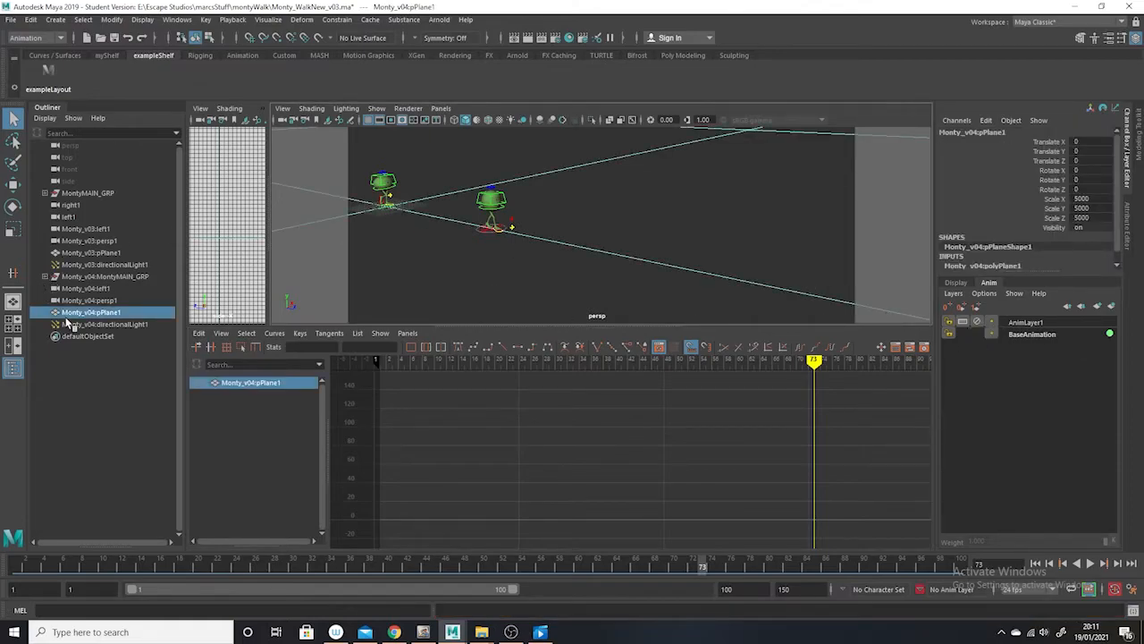
pyautogui.press('Delete')
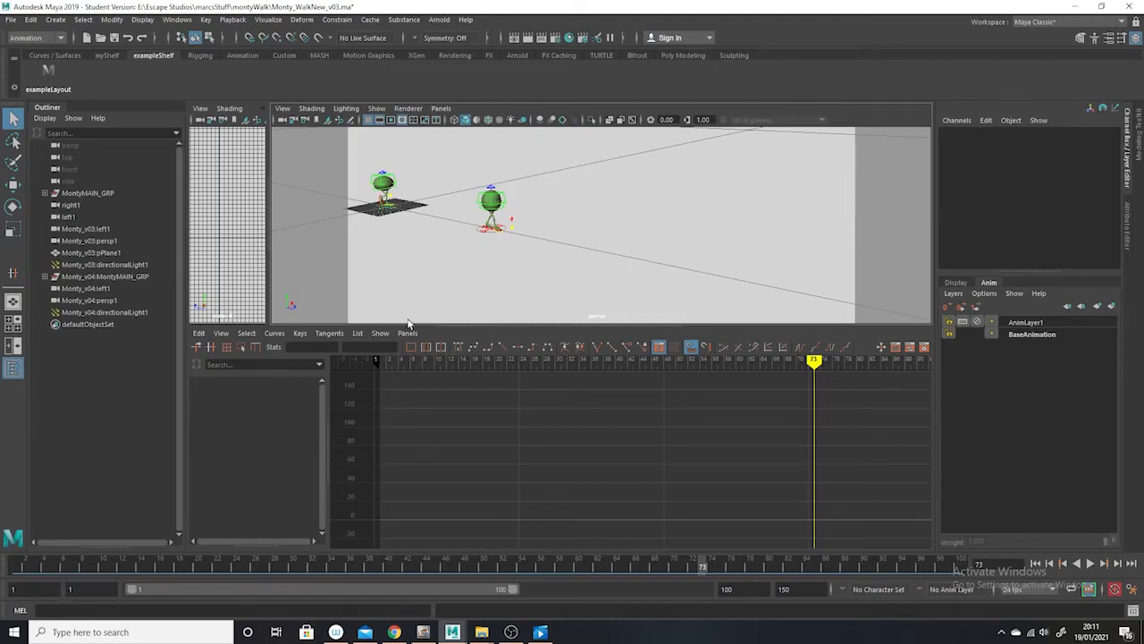
pyautogui.moveTo(60, 561); pyautogui.dragTo(150, 561)
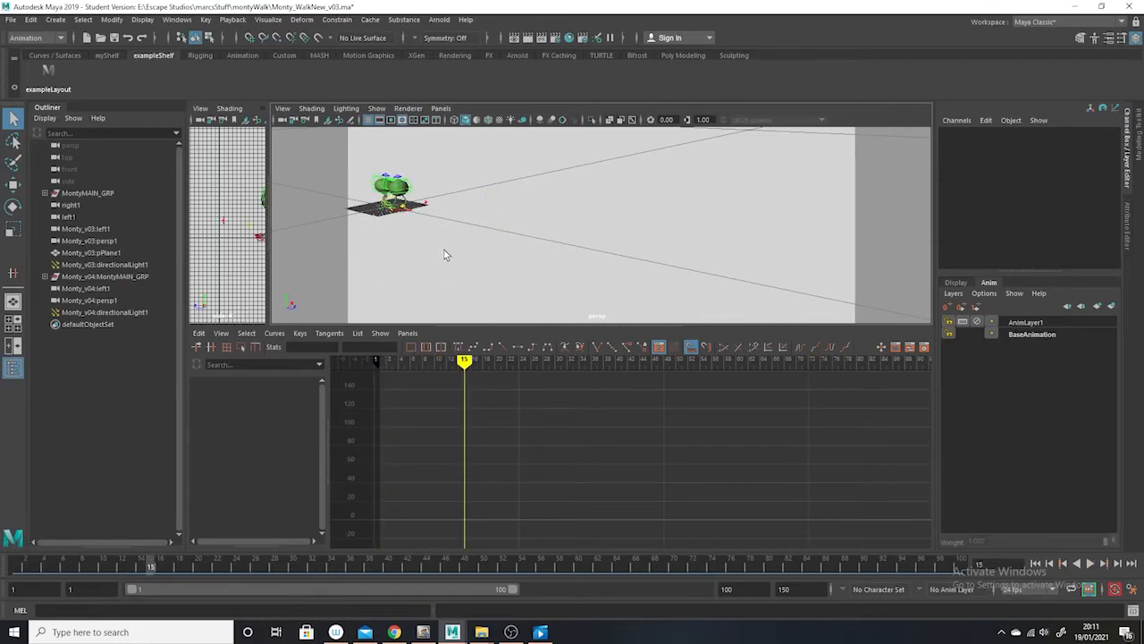
# Select the imported Monty's placementNode_CTRL and unmute its Translate Z channel
pyautogui.keyDown('alt'); pyautogui.moveTo(445, 250); pyautogui.dragTo(574, 261, button='middle'); pyautogui.keyUp('alt')
pyautogui.scroll(5, 574, 261)
pyautogui.keyDown('alt'); pyautogui.moveTo(510, 234); pyautogui.dragTo(582, 237, button='middle'); pyautogui.keyUp('alt')
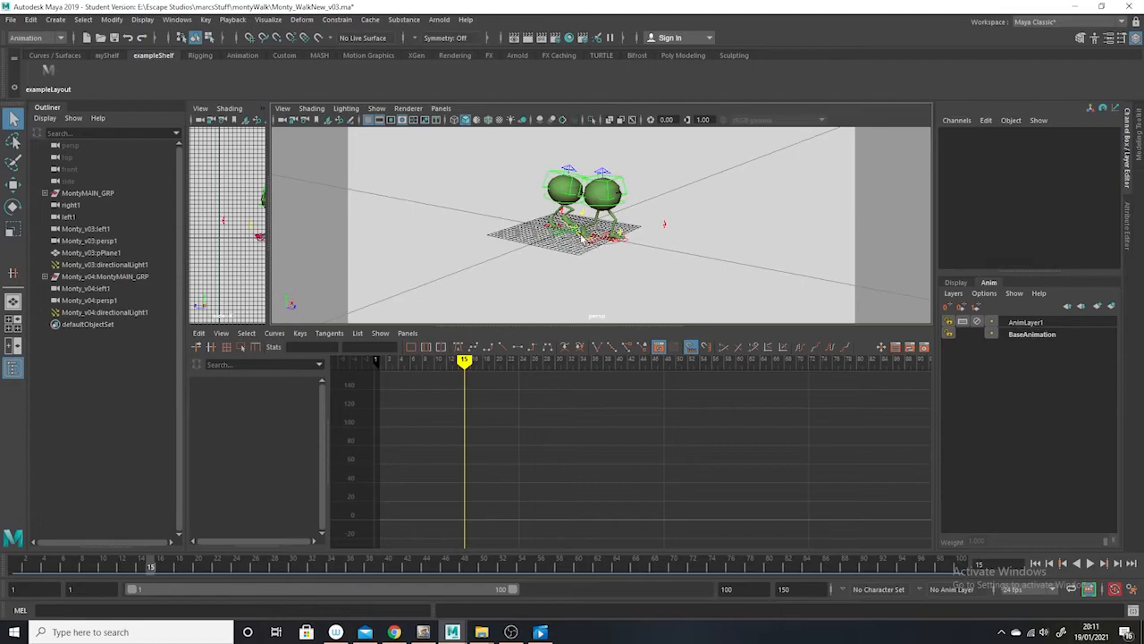
pyautogui.scroll(3, 521, 234)
pyautogui.click(539, 245)
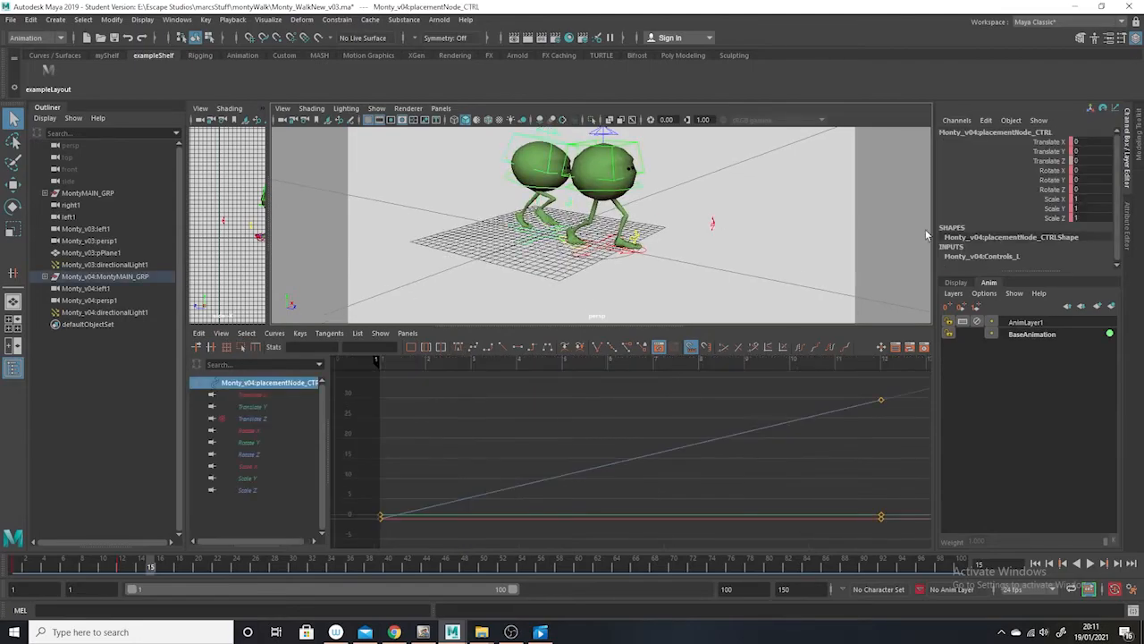
pyautogui.click(1059, 162)
pyautogui.rightClick(1059, 163)
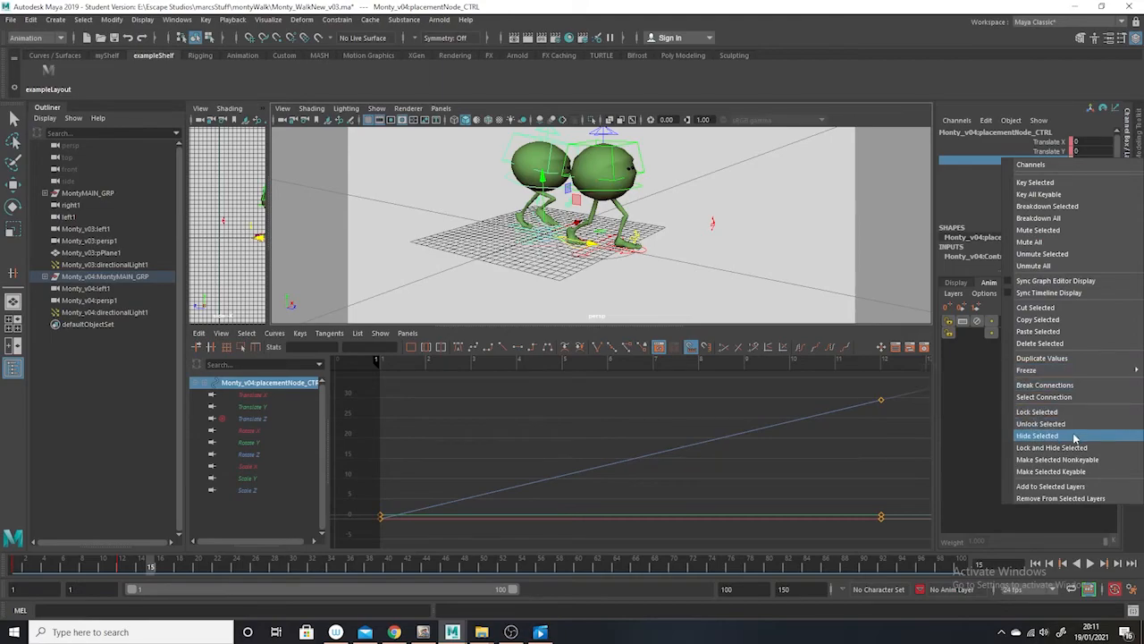
pyautogui.click(1075, 254)
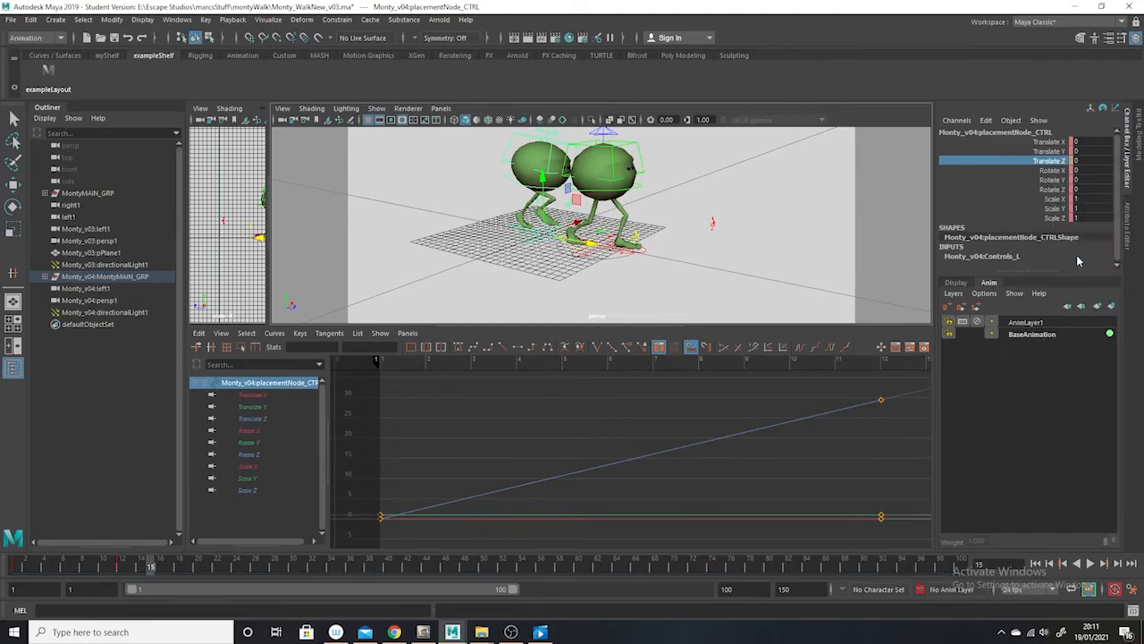
# Scrub and play the animation to compare the movement of the two Monty characters, and stop playback
pyautogui.scroll(-5, 749, 282)
pyautogui.moveTo(148, 567)
pyautogui.mouseDown()
pyautogui.moveTo(115, 564)
pyautogui.moveTo(341, 574)
pyautogui.mouseUp()
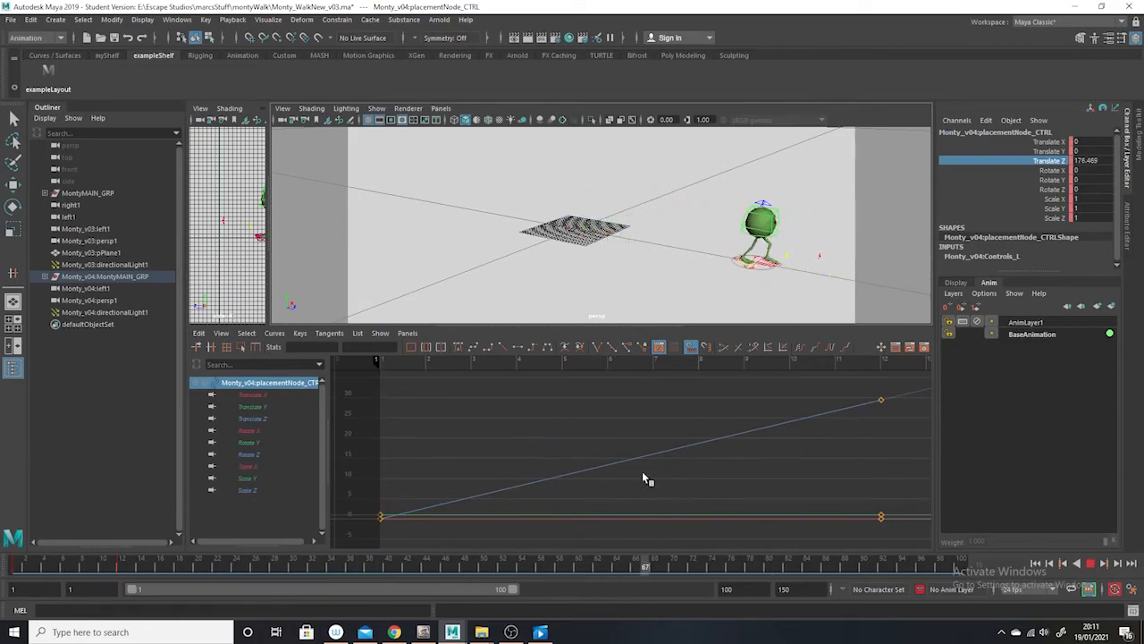
pyautogui.press('Escape')
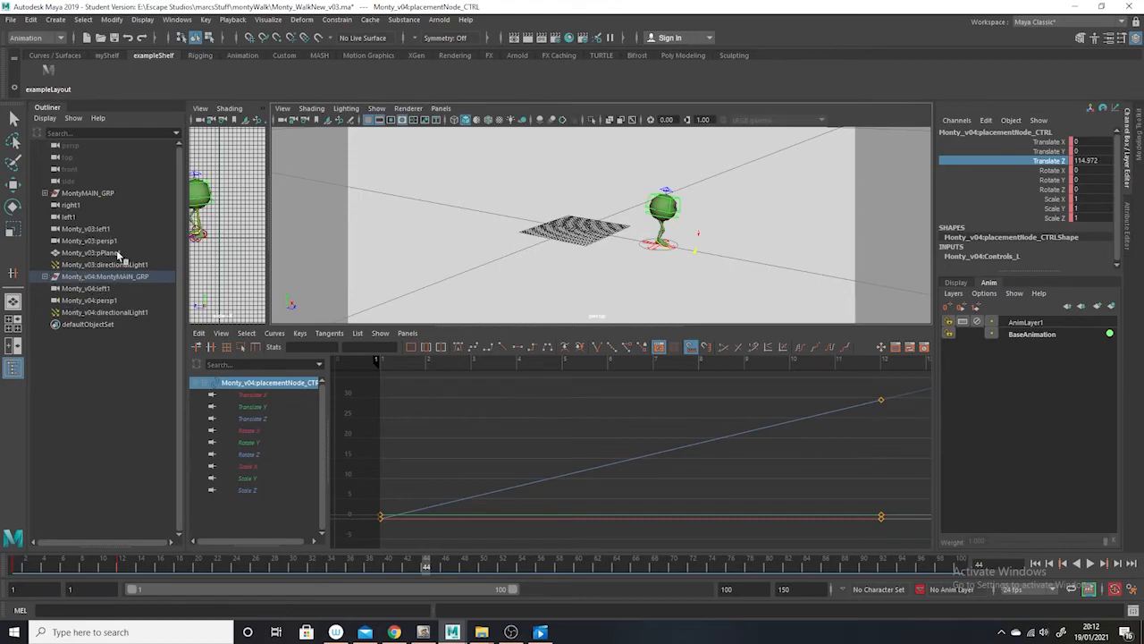
# Delete the animation layer AnimLayer1, leaving BaseAnimation selected
pyautogui.click(1030, 323)
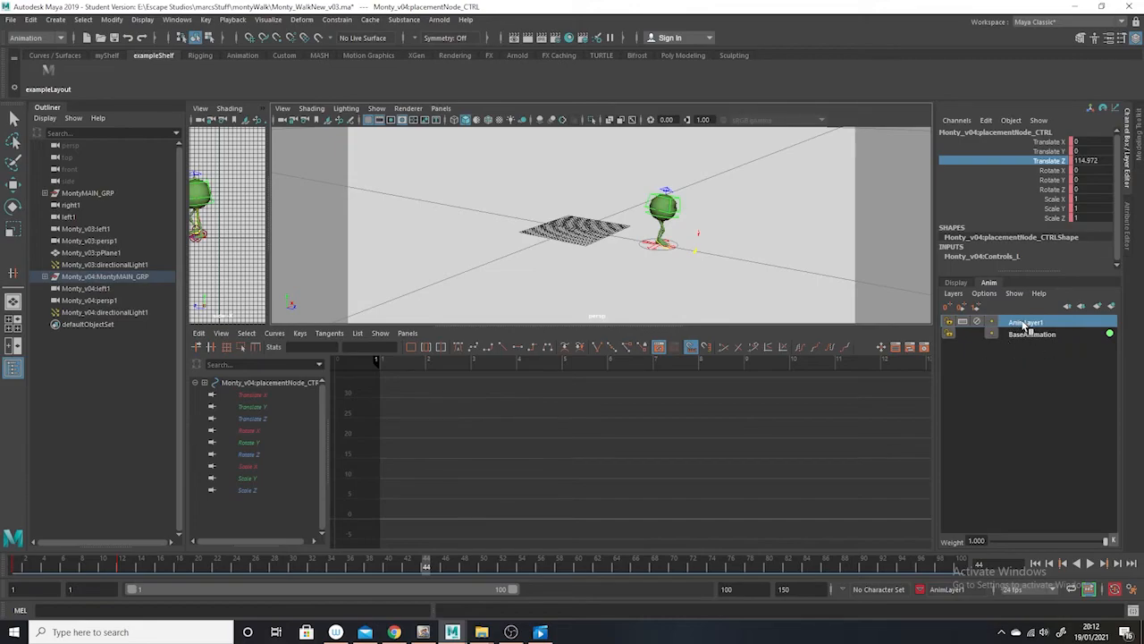
pyautogui.rightClick(1024, 325)
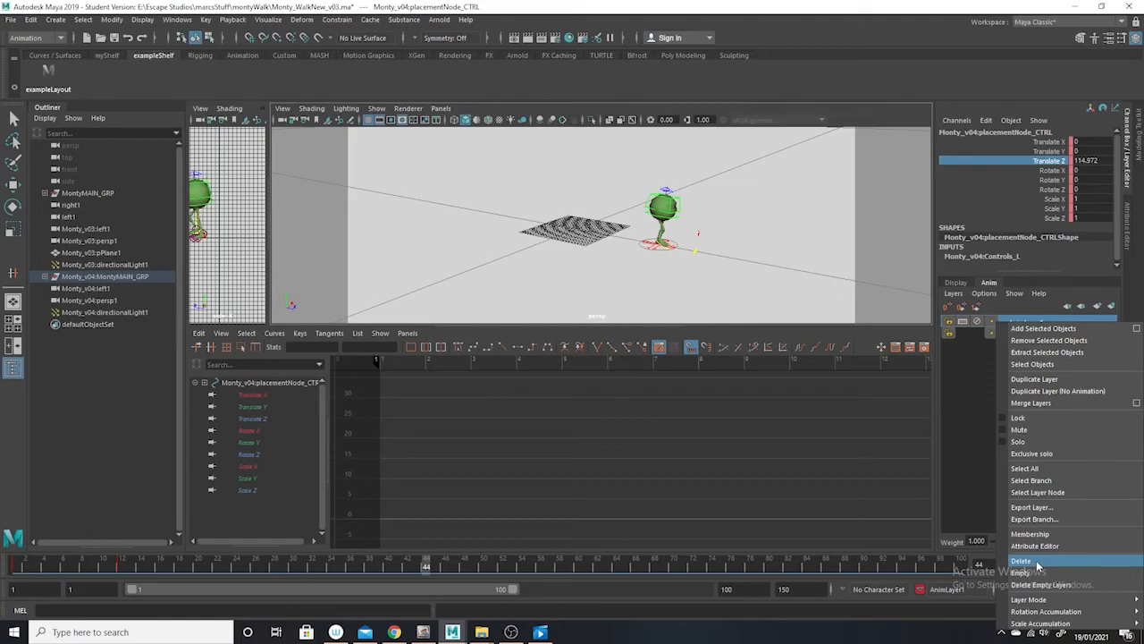
pyautogui.click(1021, 561)
pyautogui.click(1011, 323)
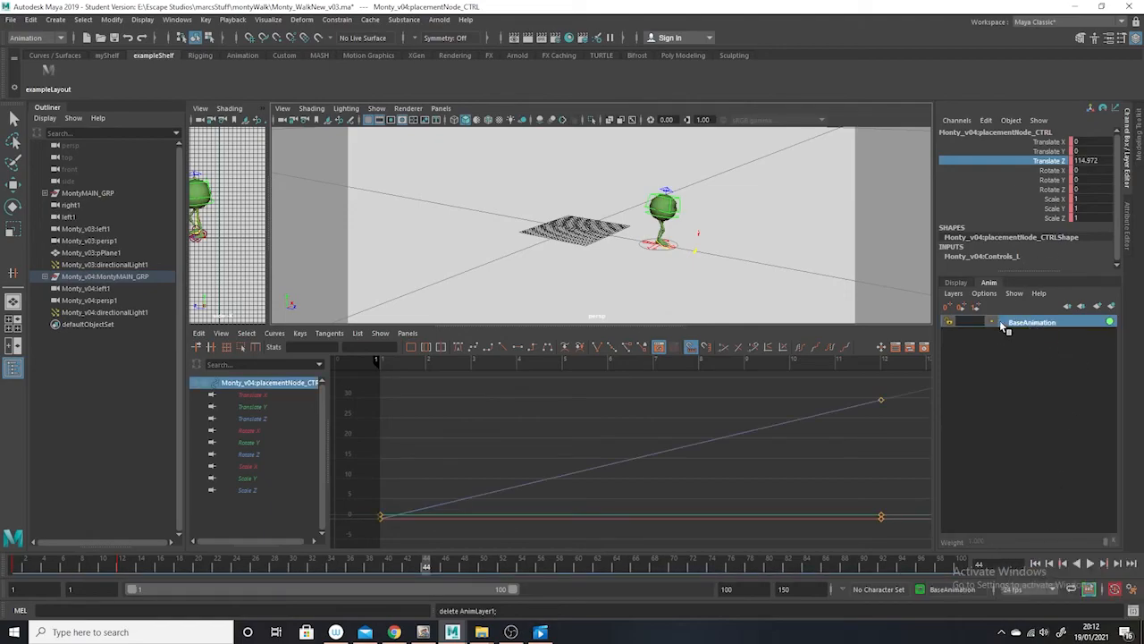
# Move to frame 18 and delete the imported display layers Monty_v04:Geometry_L and Monty_v04:Controls_L
pyautogui.click(957, 282)
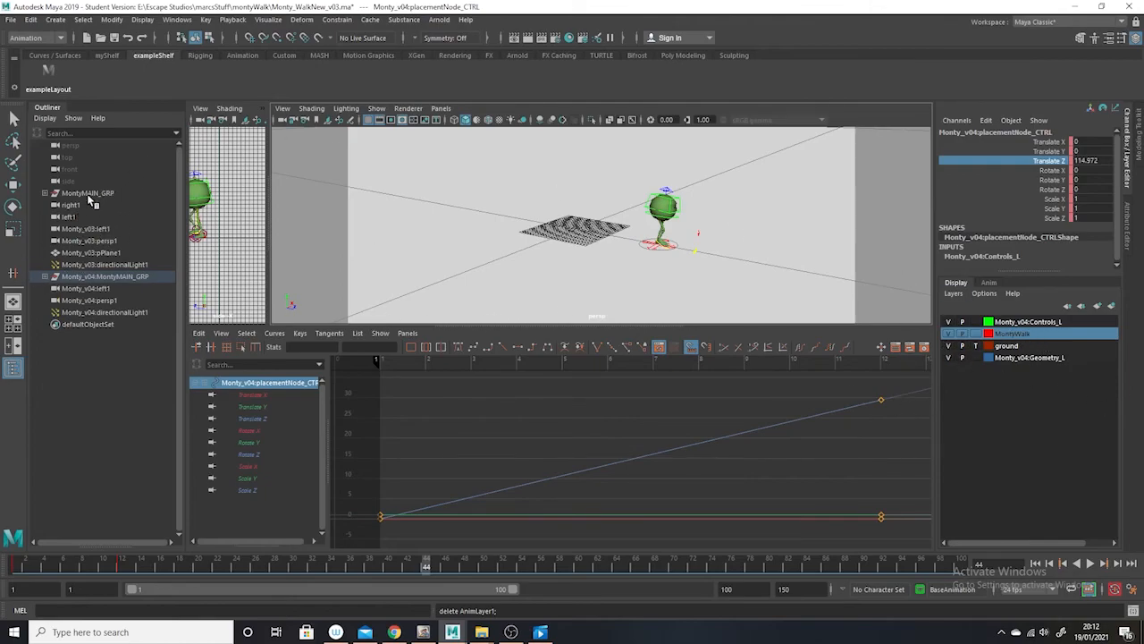
pyautogui.moveTo(153, 564); pyautogui.dragTo(179, 566)
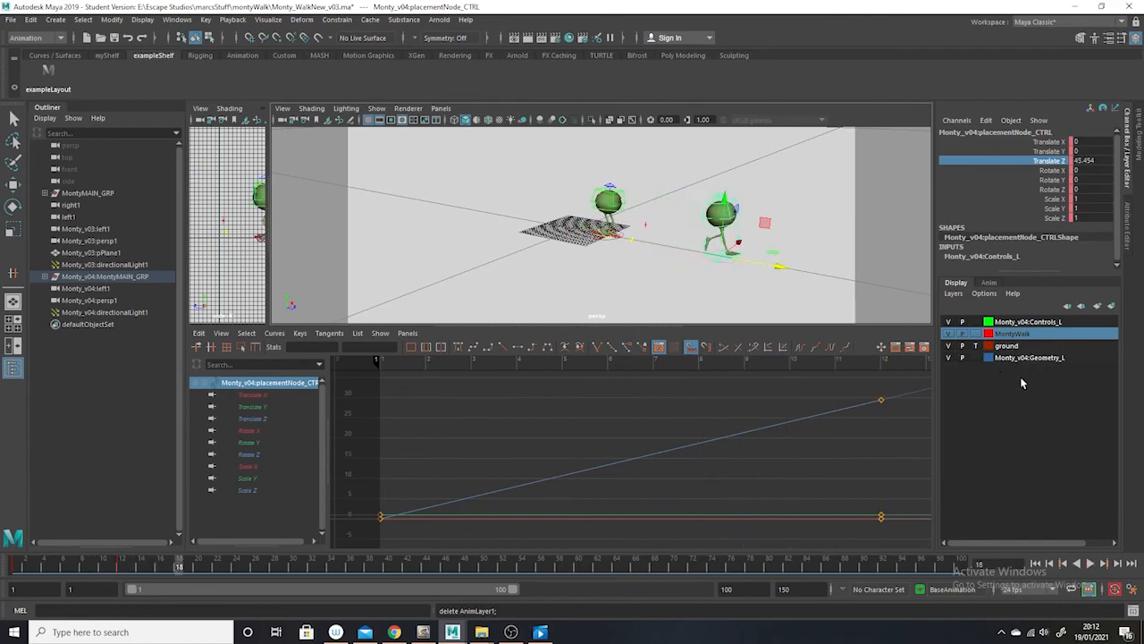
pyautogui.click(1014, 362)
pyautogui.rightClick(1012, 359)
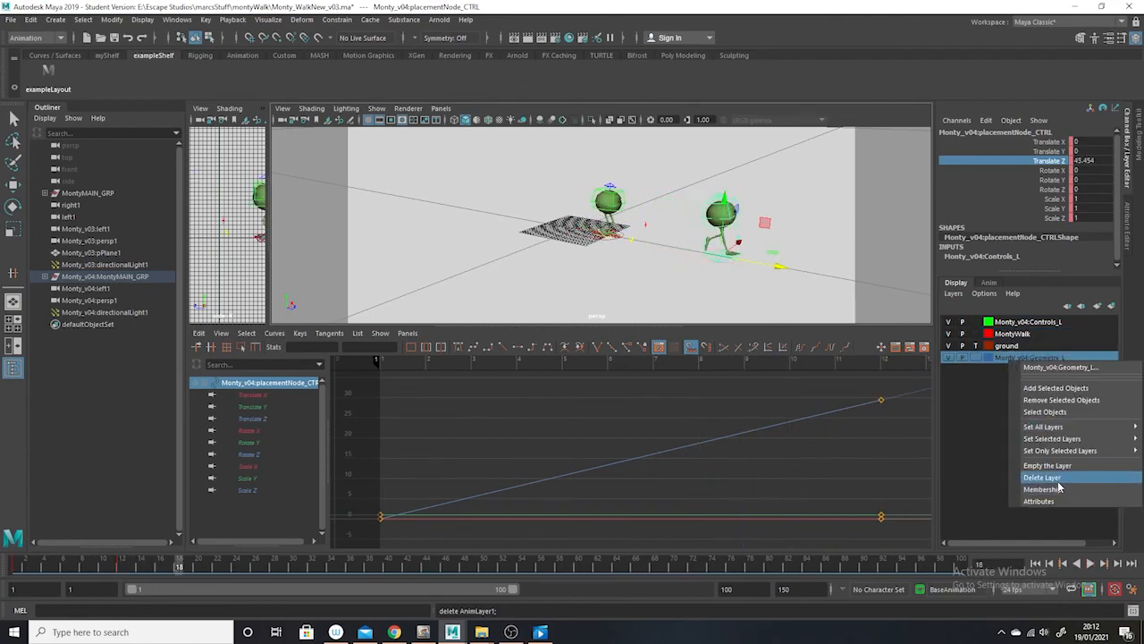
pyautogui.click(1053, 477)
pyautogui.click(1028, 324)
pyautogui.rightClick(1028, 326)
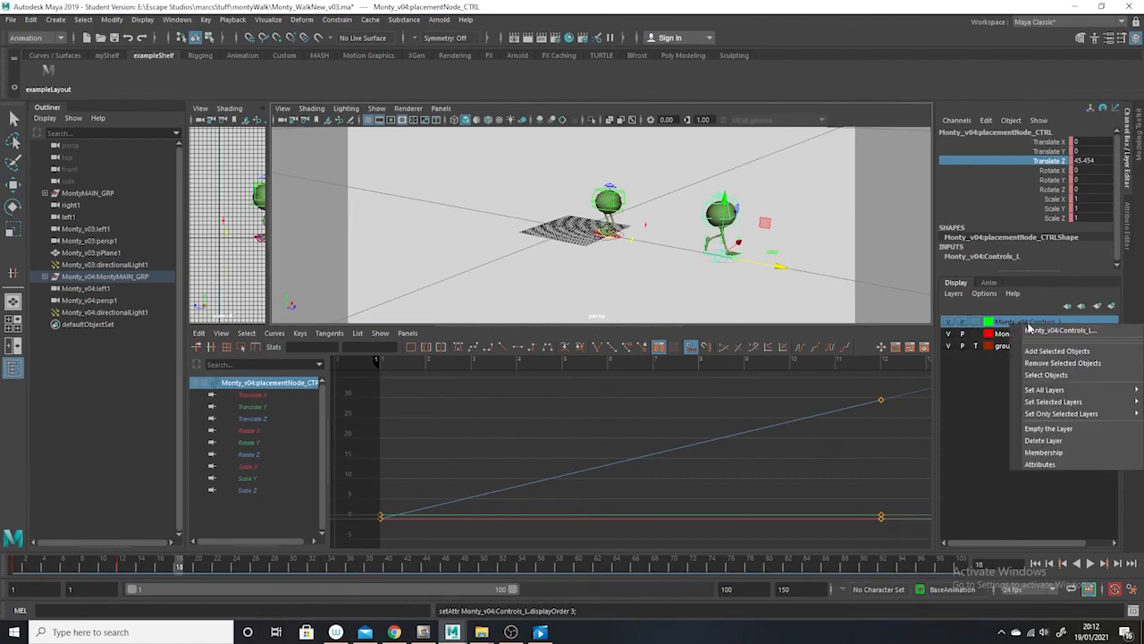
pyautogui.click(1043, 440)
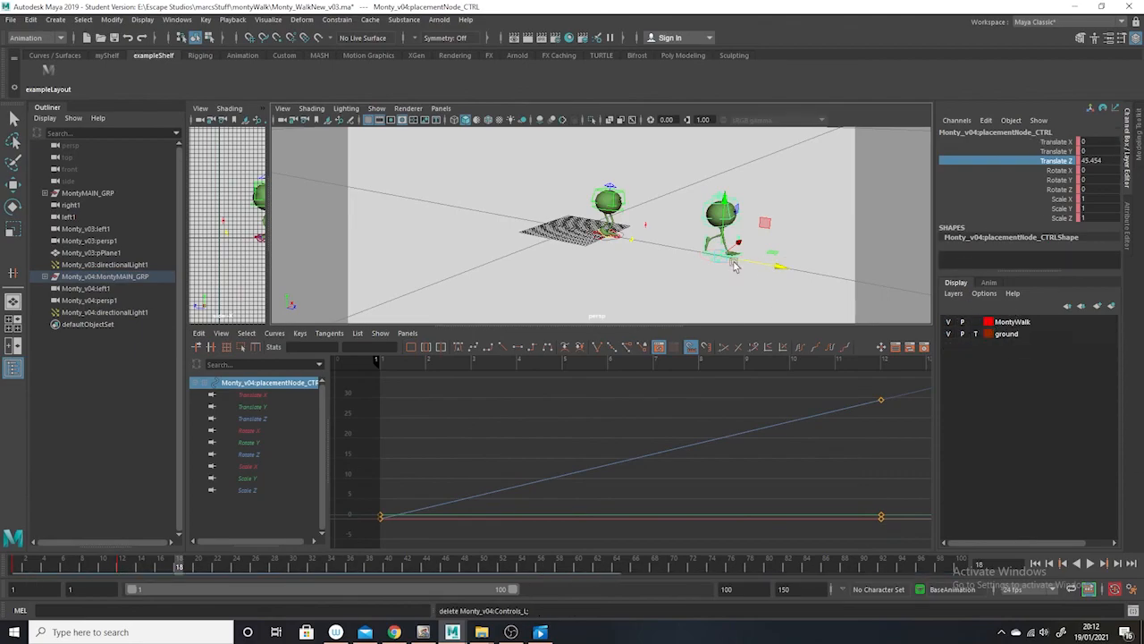